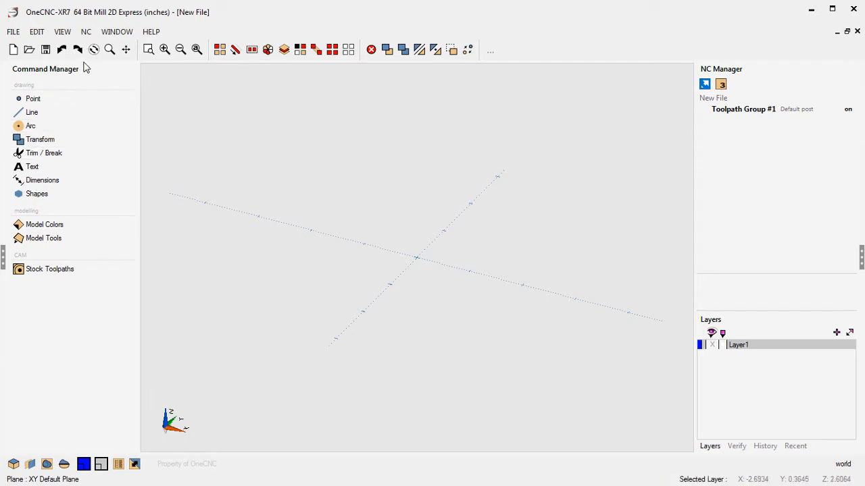
- Import the STEP file Pn 383.STP from the Desktop, reading surfaces and solids
{"action": "left_click", "coordinate": [32, 52]}
{"action": "left_click", "coordinate": [174, 449]}
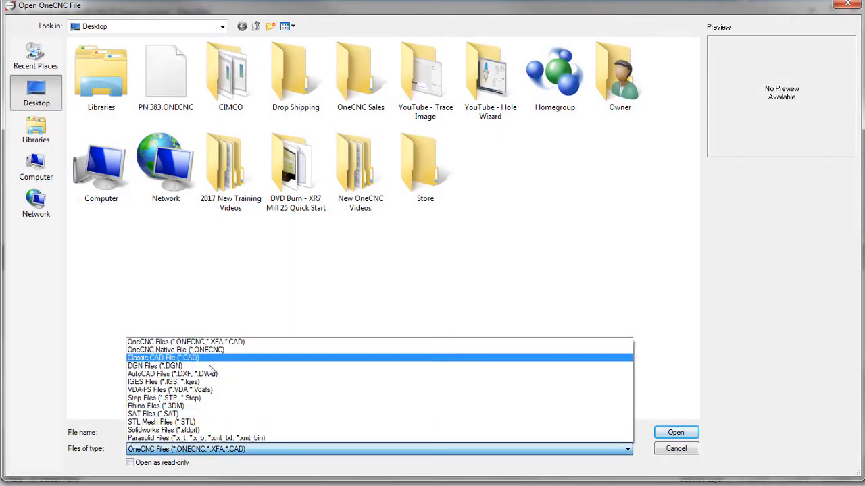
{"action": "left_click", "coordinate": [200, 398]}
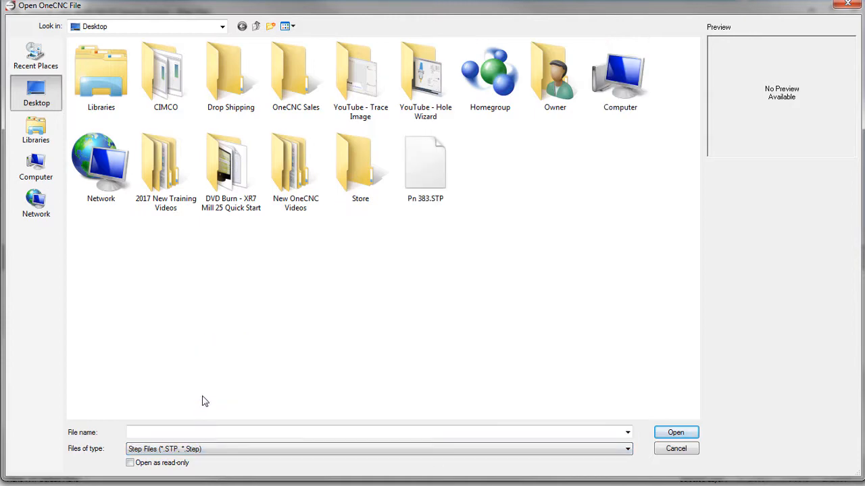
{"action": "double_click", "coordinate": [440, 186]}
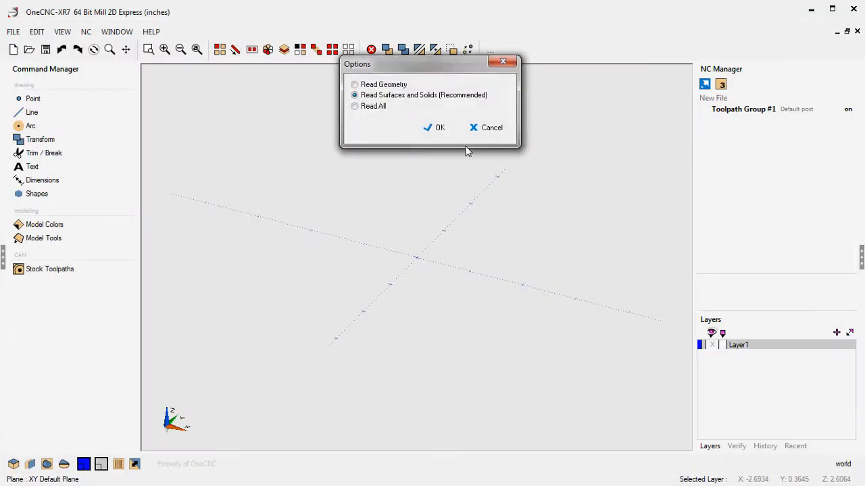
{"action": "left_click", "coordinate": [436, 128]}
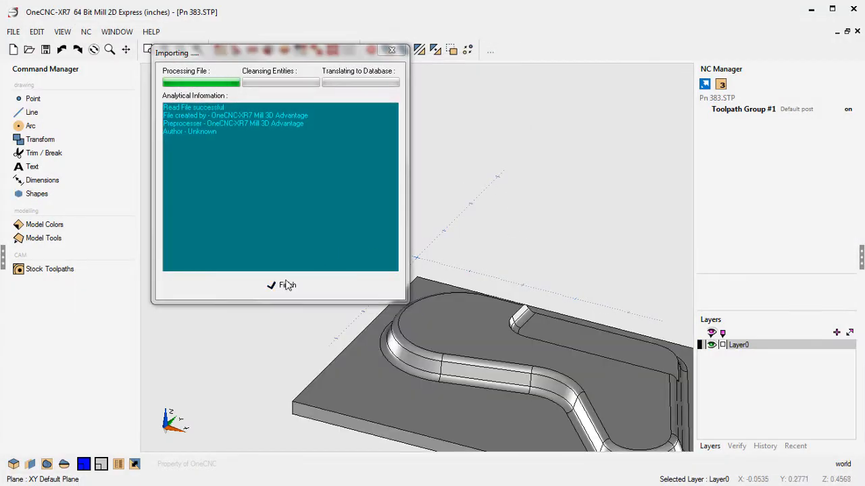
{"action": "left_click", "coordinate": [287, 285]}
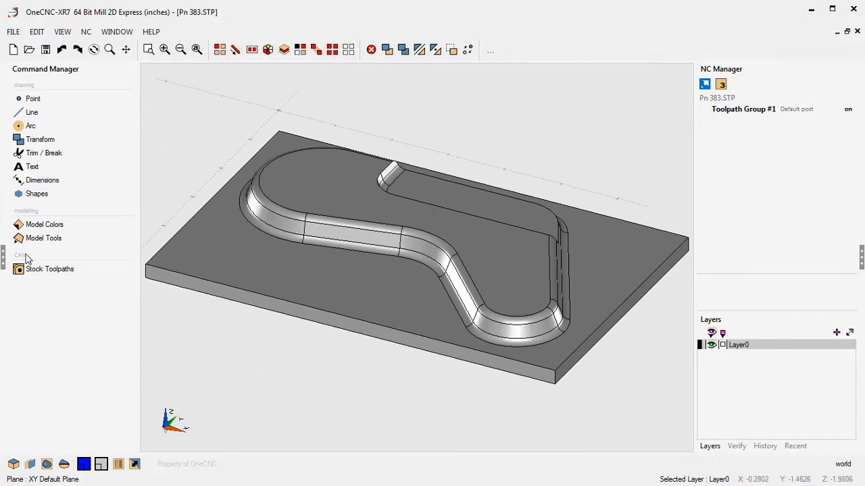
- Look through the available stock toolpath commands and close the imported Pn 383.STP file
{"action": "left_click", "coordinate": [37, 272]}
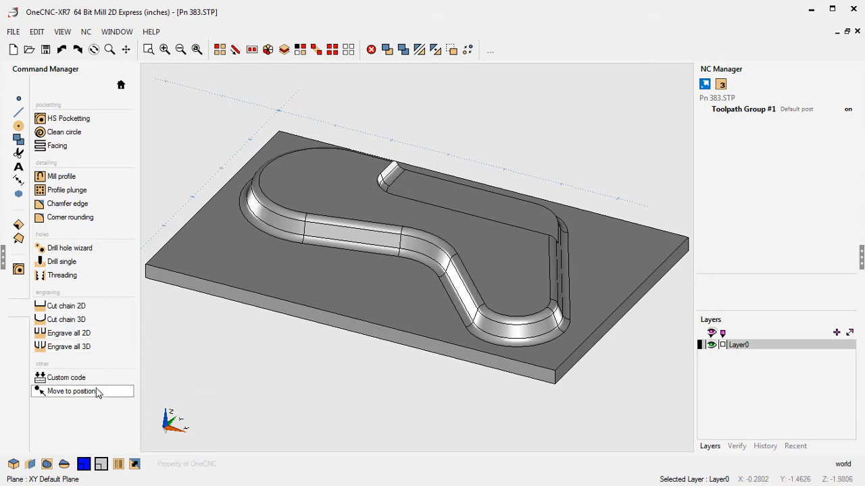
{"action": "left_click", "coordinate": [121, 84]}
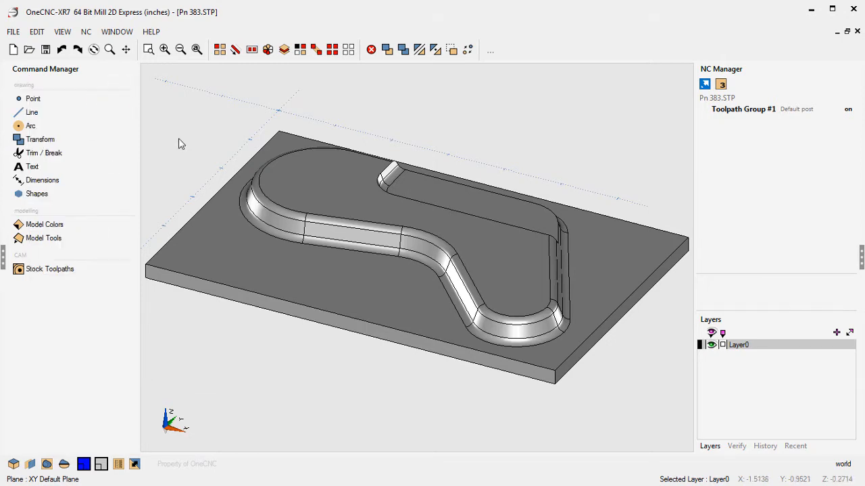
{"action": "left_click", "coordinate": [857, 32]}
{"action": "left_click", "coordinate": [429, 264]}
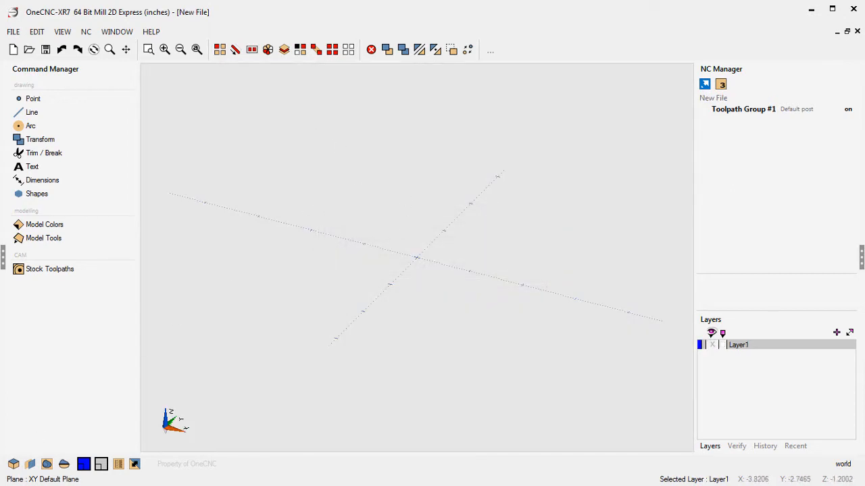
- Switch to OneCNC-XR7 Mill 3D Advantage, checking its model toolpath commands and widening its window over the 2D Express one
{"action": "mouse_move", "coordinate": [125, 484]}
{"action": "left_click", "coordinate": [124, 446]}
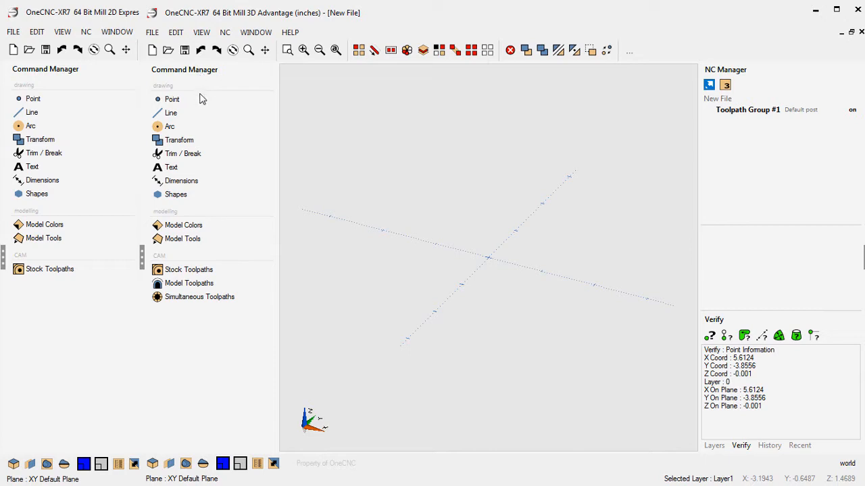
{"action": "left_click", "coordinate": [204, 289]}
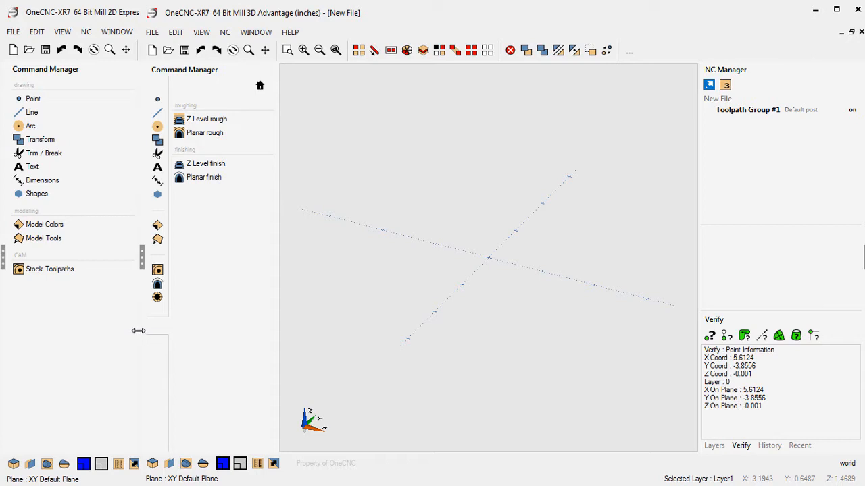
{"action": "left_click_drag", "start_coordinate": [139, 331], "coordinate": [3, 311]}
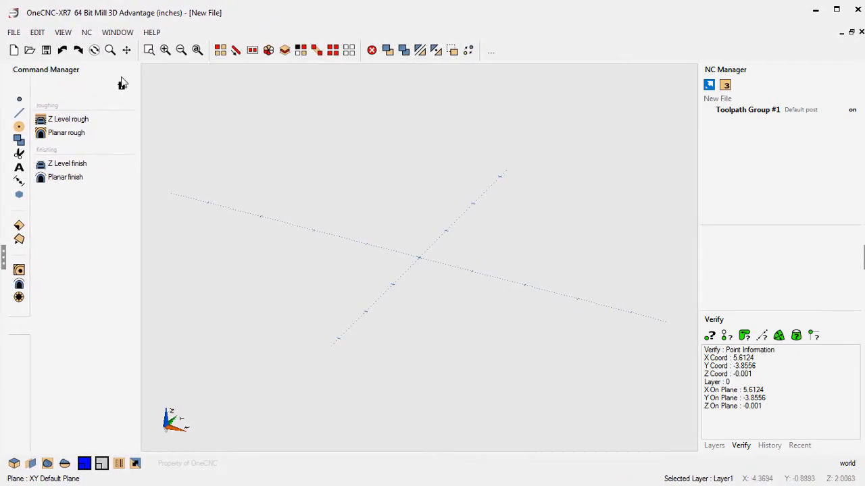
{"action": "left_click", "coordinate": [121, 85]}
- Import Pn 383.STP from the Desktop as a STEP file, reading surfaces and solids
{"action": "left_click", "coordinate": [30, 50]}
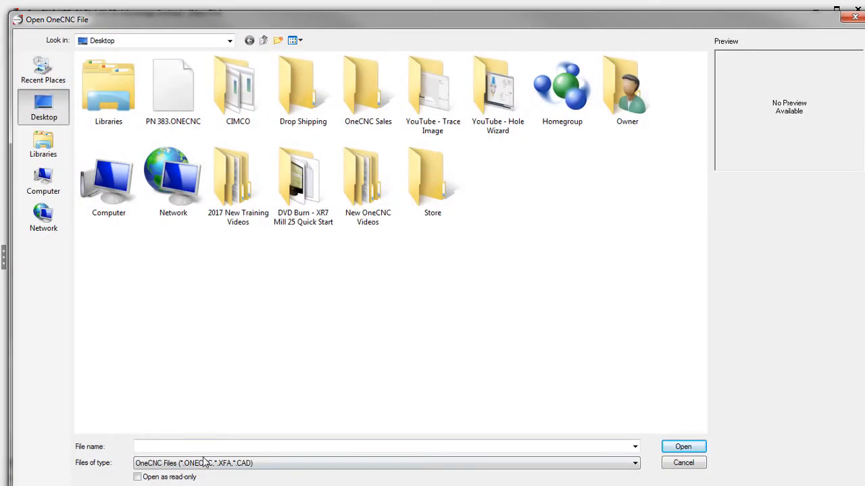
{"action": "left_click", "coordinate": [208, 466]}
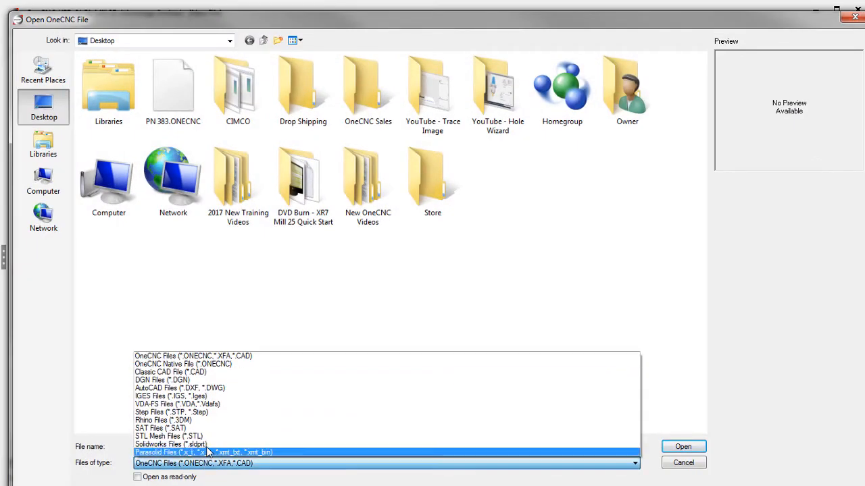
{"action": "left_click", "coordinate": [211, 413]}
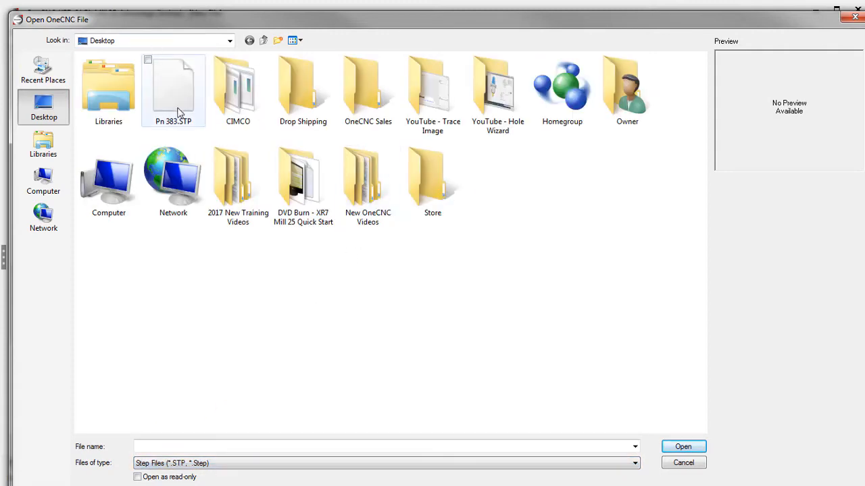
{"action": "left_click", "coordinate": [181, 107]}
{"action": "double_click", "coordinate": [181, 104]}
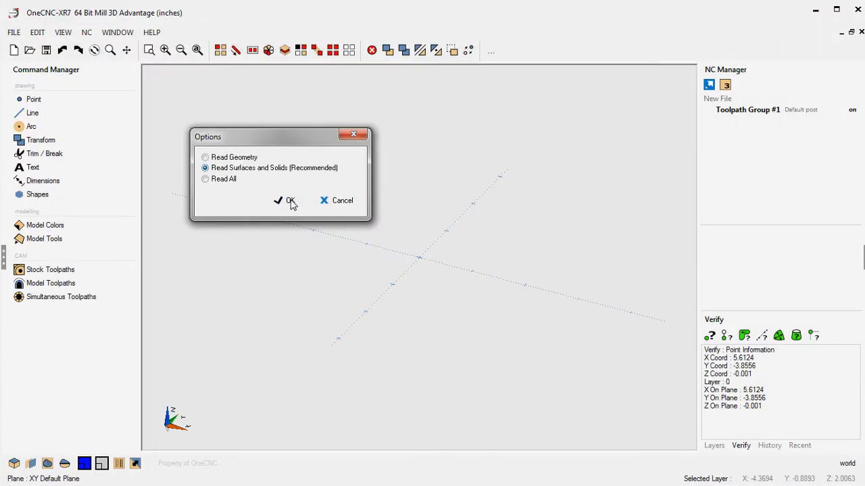
{"action": "left_click", "coordinate": [290, 199]}
{"action": "left_click", "coordinate": [292, 286]}
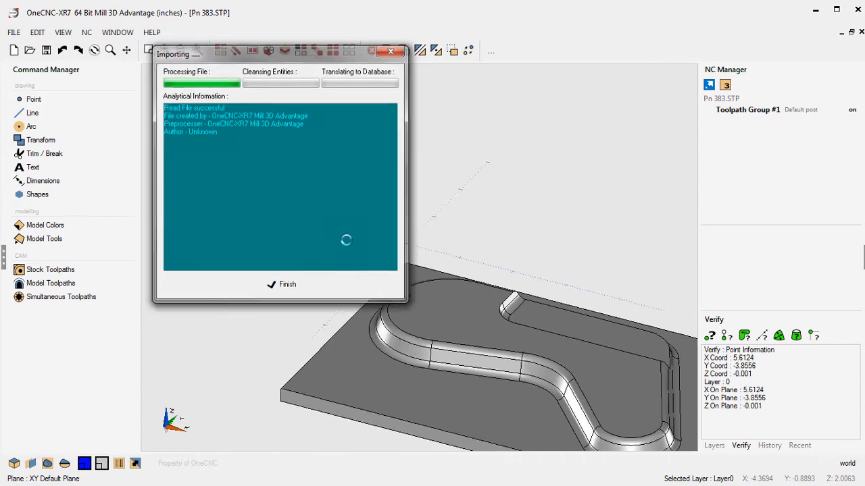
- Extract all surface edges from the flat top face of the base plate surrounding the raised shape
{"action": "scroll", "coordinate": [400, 200], "scroll_direction": "down", "scroll_amount": 3}
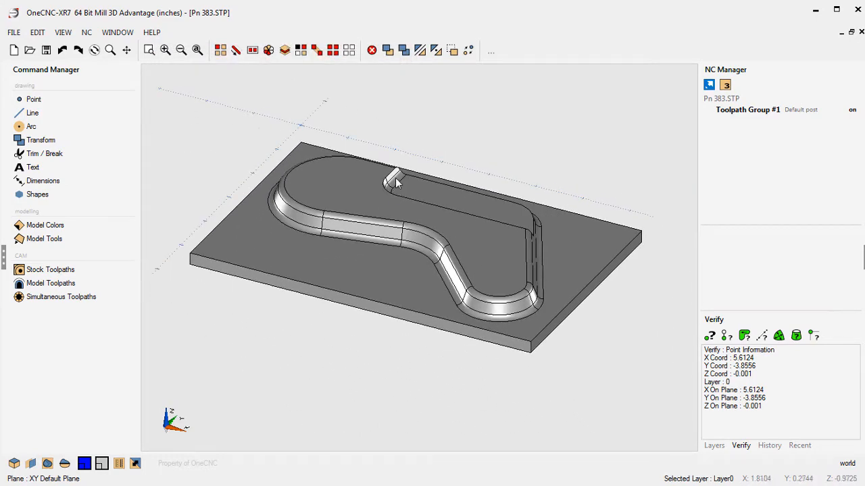
{"action": "middle_click_drag", "start_coordinate": [399, 196], "coordinate": [413, 170]}
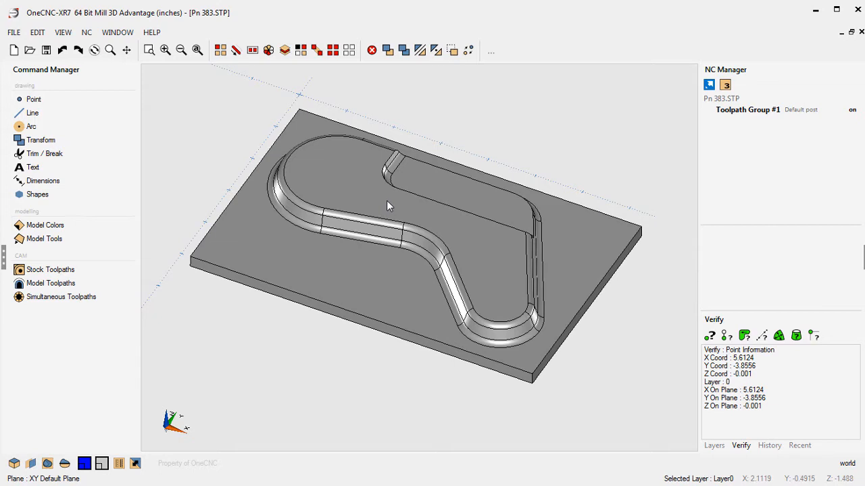
{"action": "middle_click_drag", "start_coordinate": [386, 200], "coordinate": [391, 192]}
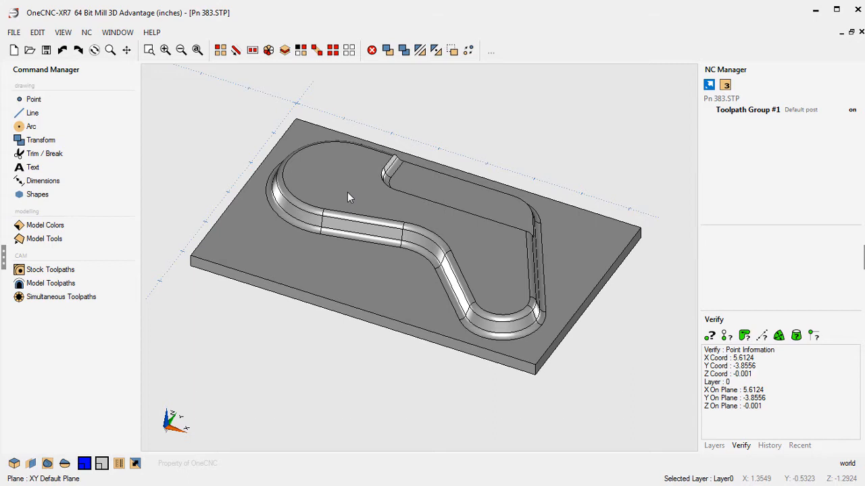
{"action": "left_click", "coordinate": [65, 242]}
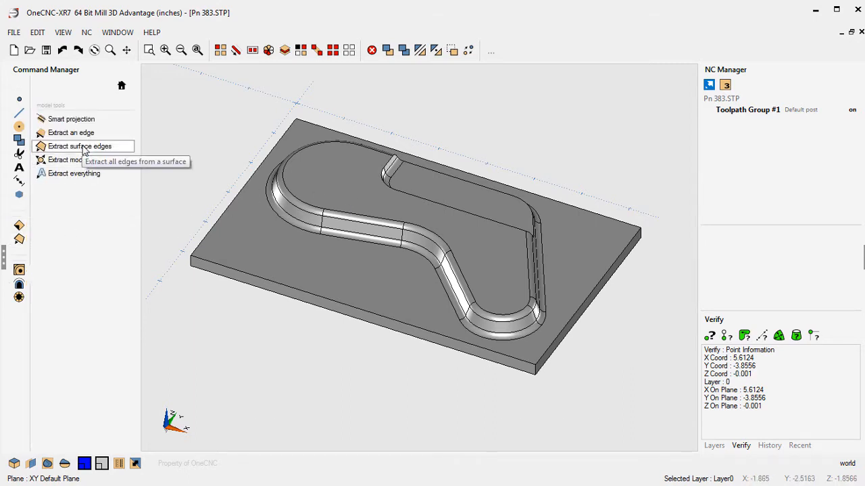
{"action": "left_click", "coordinate": [79, 146]}
{"action": "left_click", "coordinate": [282, 242]}
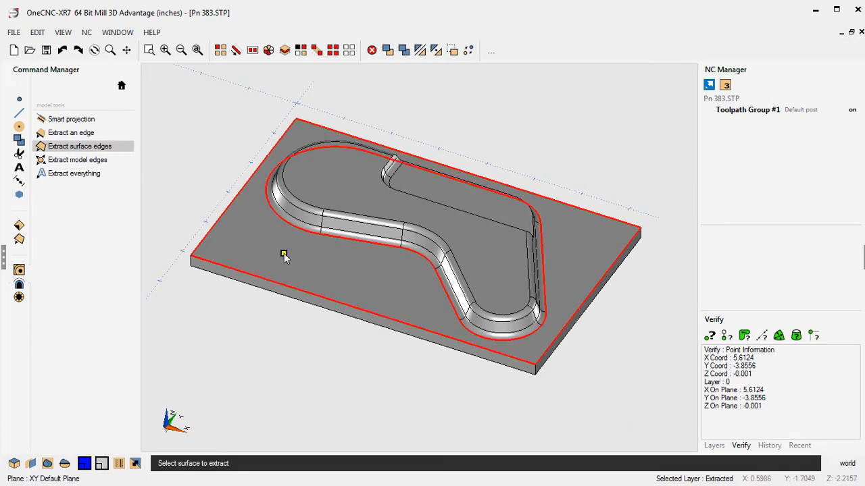
{"action": "left_click", "coordinate": [284, 254]}
{"action": "right_click", "coordinate": [259, 360]}
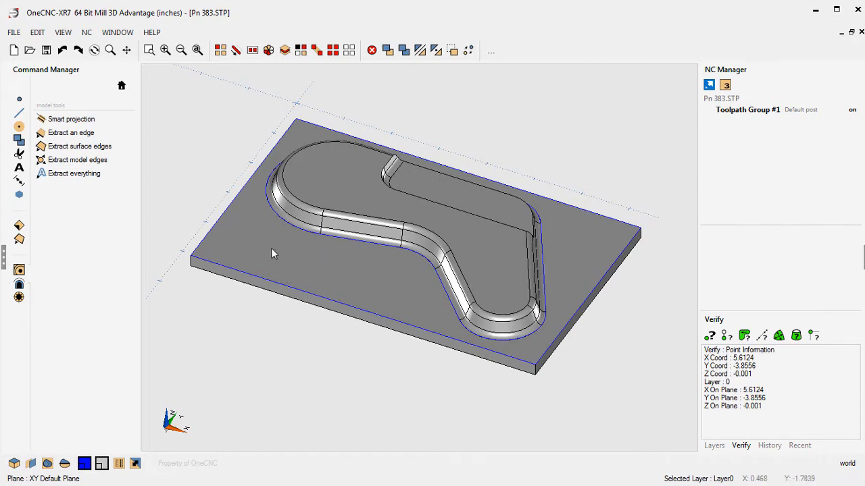
- Start a Z Level rough toolpath with the 0.5 inch end mill, rapid Z plane 1 and plunge clearance 0.05
{"action": "left_click", "coordinate": [121, 85]}
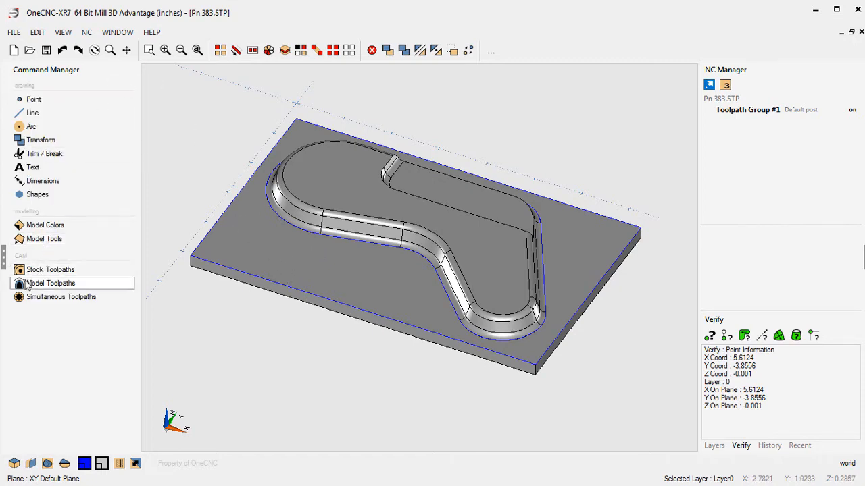
{"action": "left_click", "coordinate": [26, 284]}
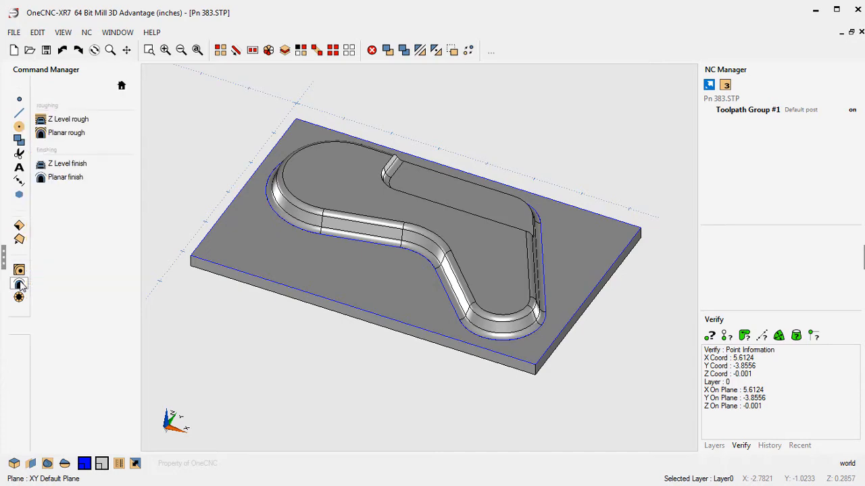
{"action": "left_click", "coordinate": [79, 122]}
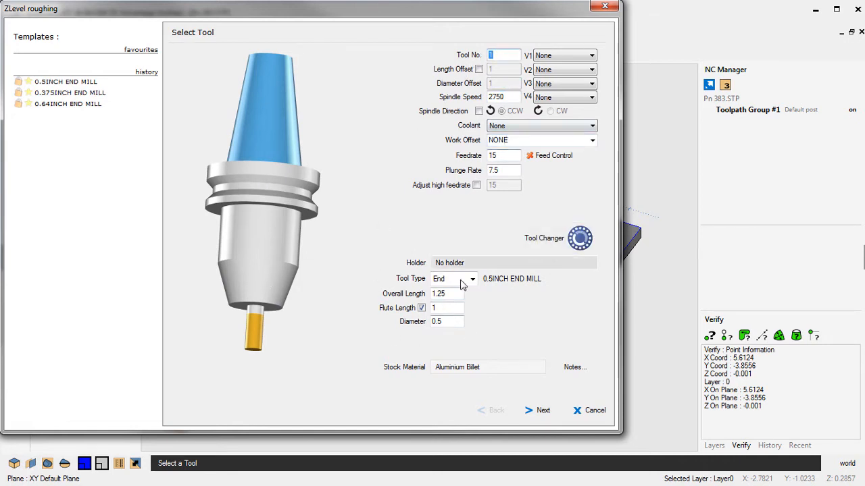
{"action": "left_click", "coordinate": [544, 410]}
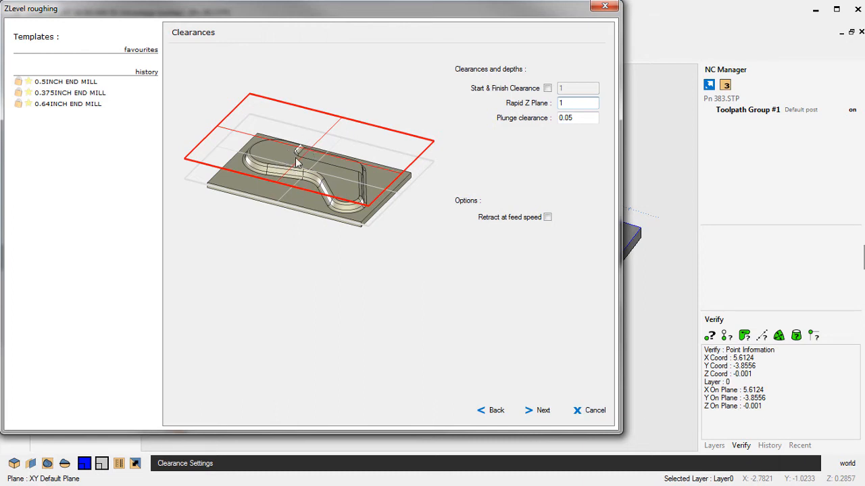
{"action": "double_click", "coordinate": [560, 103]}
{"action": "left_click", "coordinate": [544, 412]}
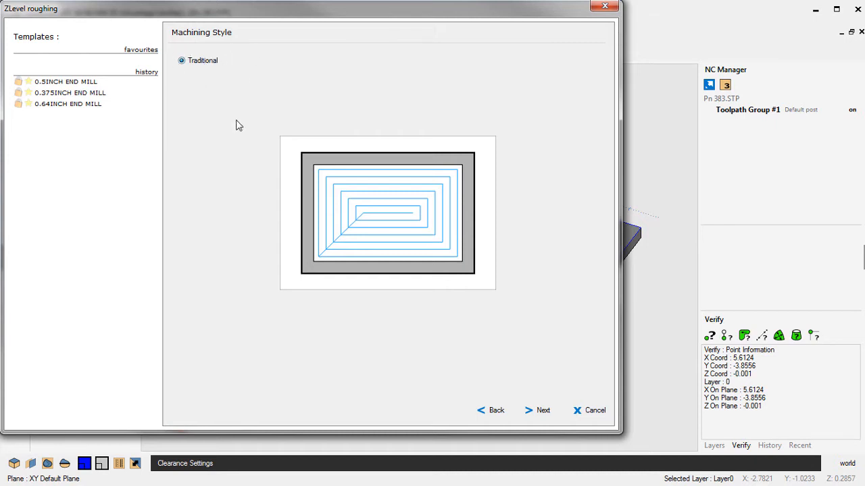
- Generate the roughing toolpath with traditional style, plunge entry, inward spiral, climb milling, 50% stepover, 0.05 depth of cut, 0.01 on sides and no extra depths
{"action": "left_click", "coordinate": [543, 411]}
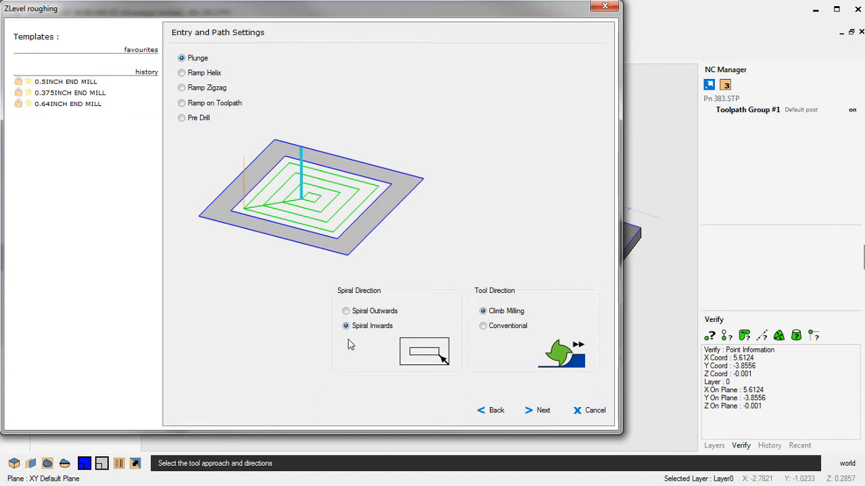
{"action": "left_click", "coordinate": [543, 411]}
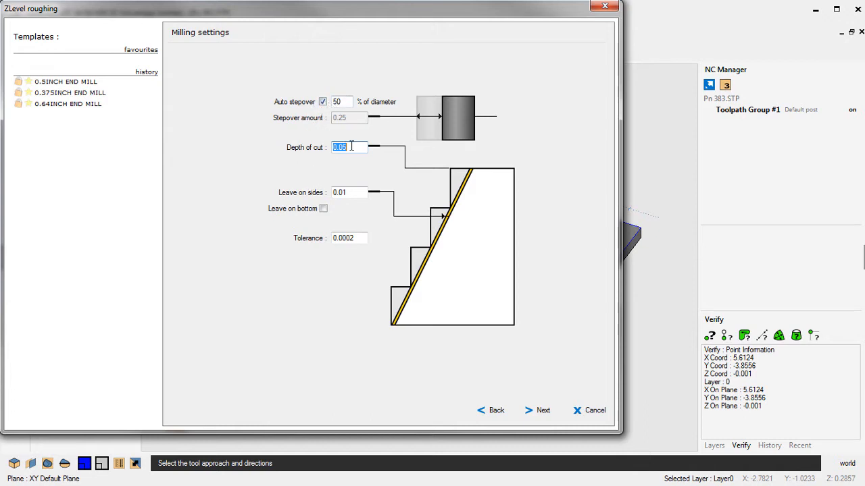
{"action": "left_click", "coordinate": [359, 194]}
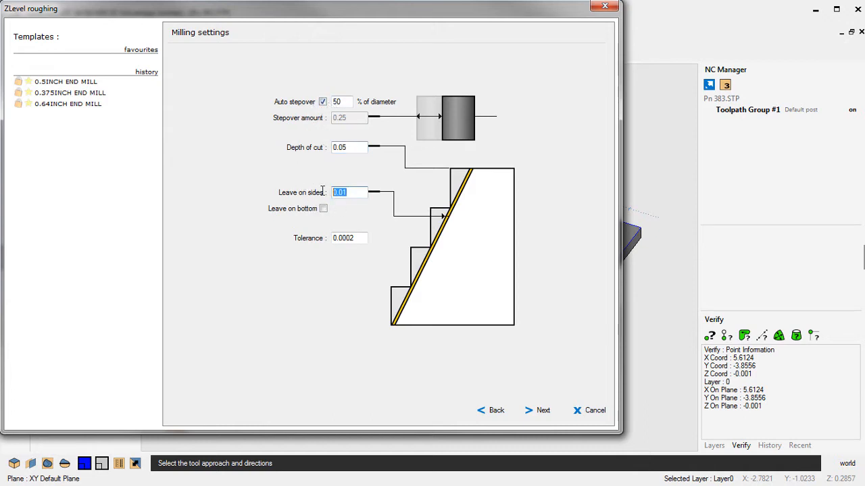
{"action": "left_click", "coordinate": [541, 411]}
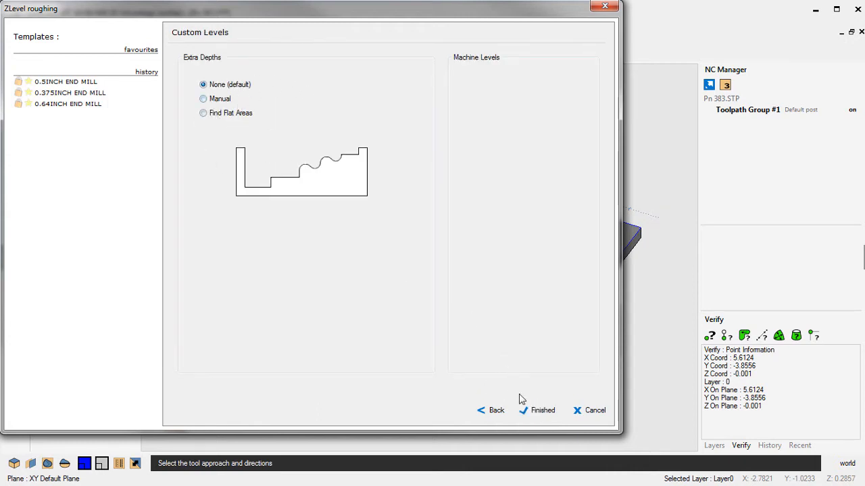
{"action": "left_click", "coordinate": [541, 410]}
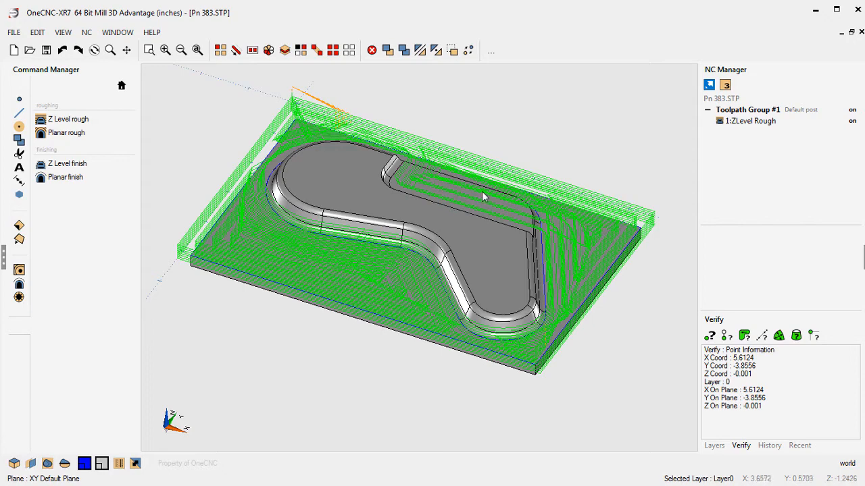
- Simulate Toolpath Group #1 using picked-boundary stock with Z top of job 0 and Z bottom -0.5
{"action": "right_click", "coordinate": [749, 111]}
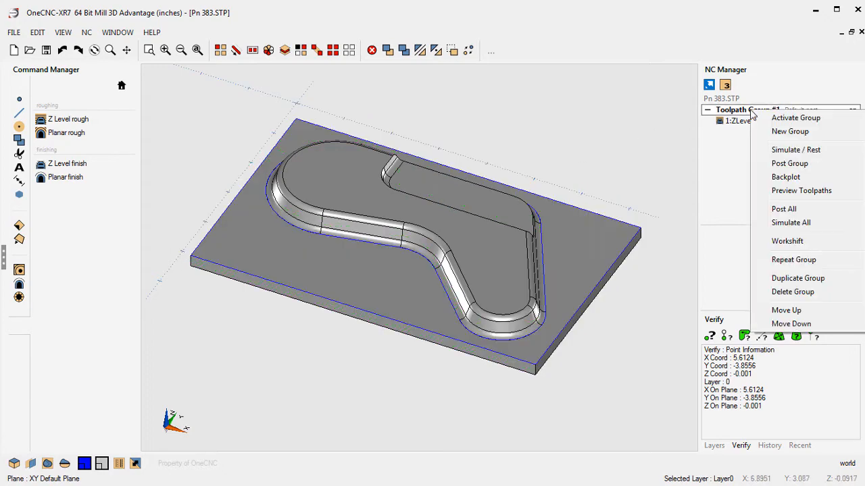
{"action": "left_click", "coordinate": [750, 148]}
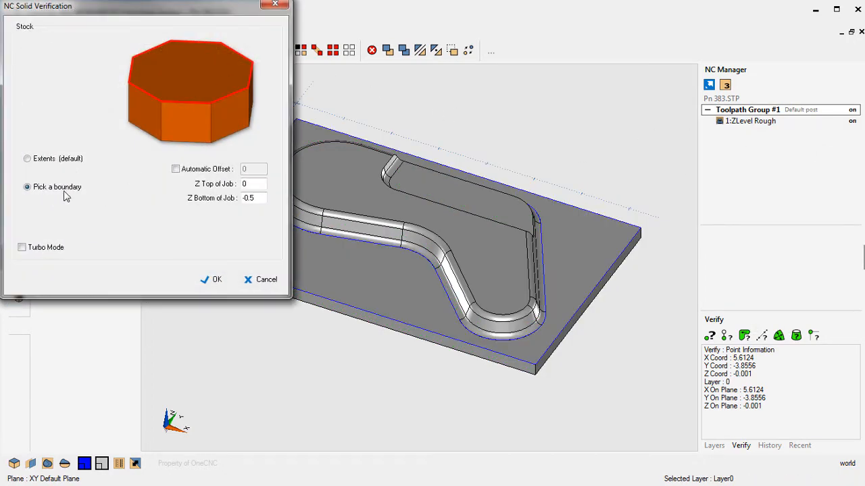
{"action": "left_click", "coordinate": [216, 280]}
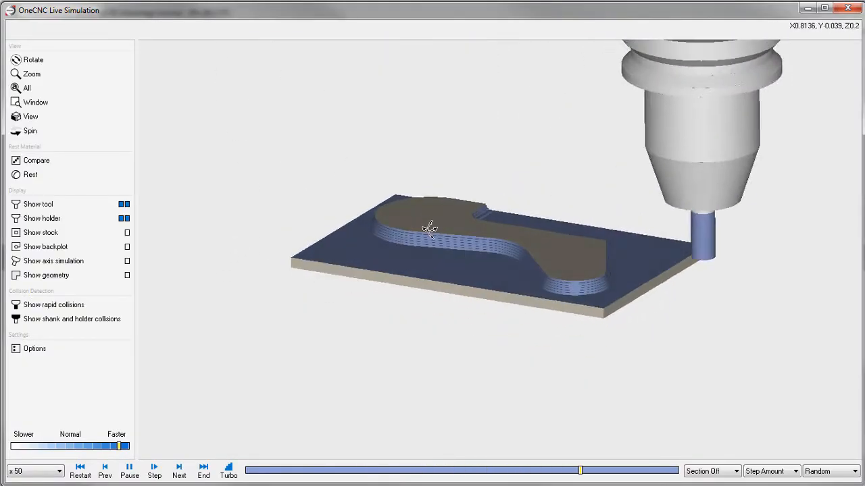
- Examine the stepped walls left by the simulated roughing and close the simulation
{"action": "left_click_drag", "start_coordinate": [482, 245], "coordinate": [521, 227]}
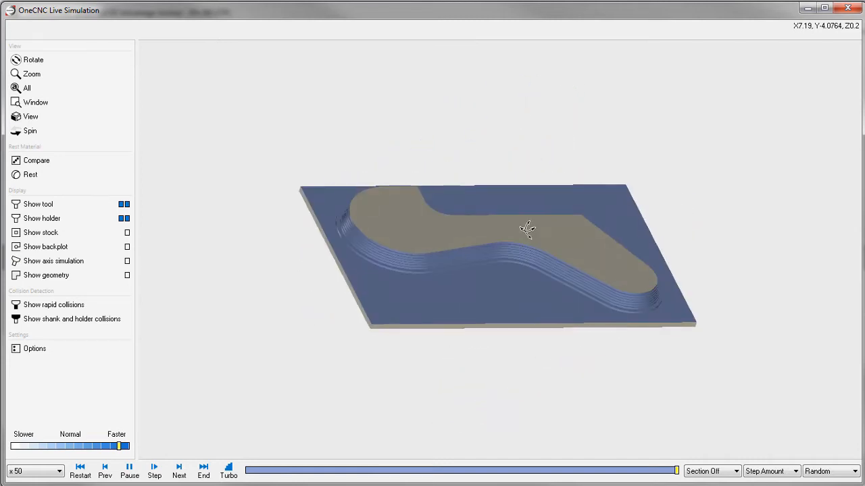
{"action": "left_click", "coordinate": [39, 75]}
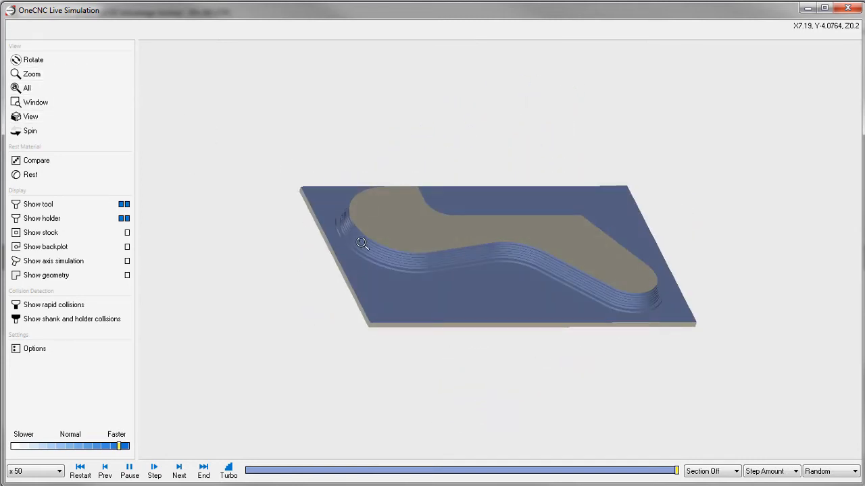
{"action": "left_click_drag", "start_coordinate": [358, 241], "coordinate": [434, 207]}
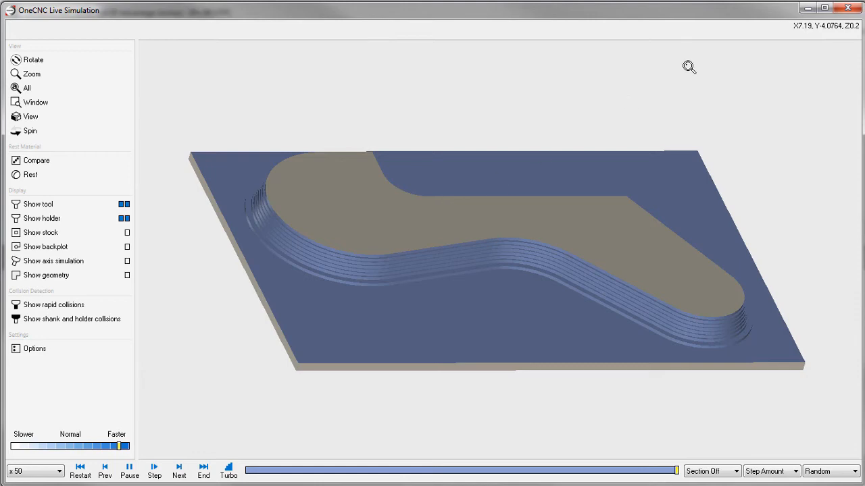
{"action": "left_click", "coordinate": [848, 8]}
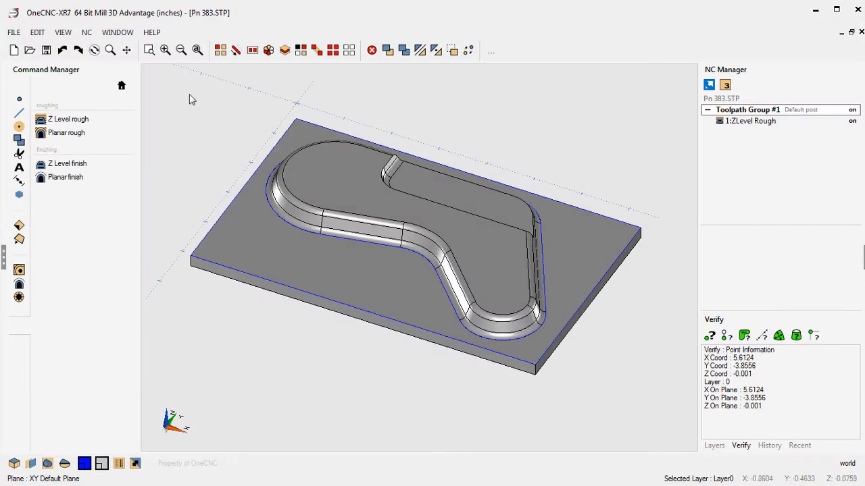
- Start a Z Level finish toolpath with the 0.25 inch ball mill, rapid Z plane 0.2, plunge clearance 0.05, 0.1 radial approach and climb milling
{"action": "left_click", "coordinate": [66, 165]}
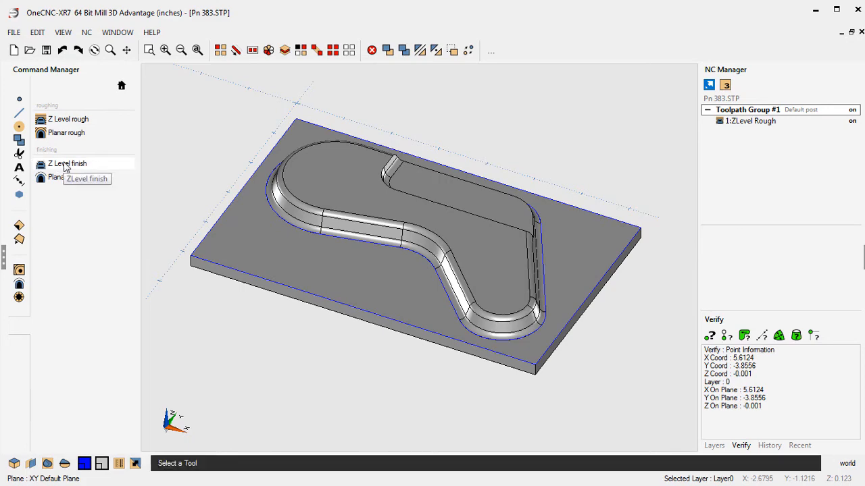
{"action": "left_click_drag", "start_coordinate": [297, 36], "coordinate": [172, 9]}
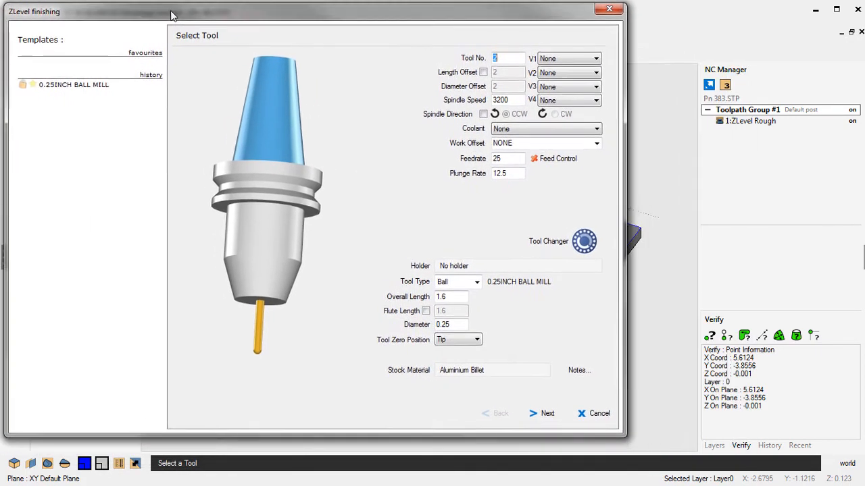
{"action": "left_click", "coordinate": [541, 410]}
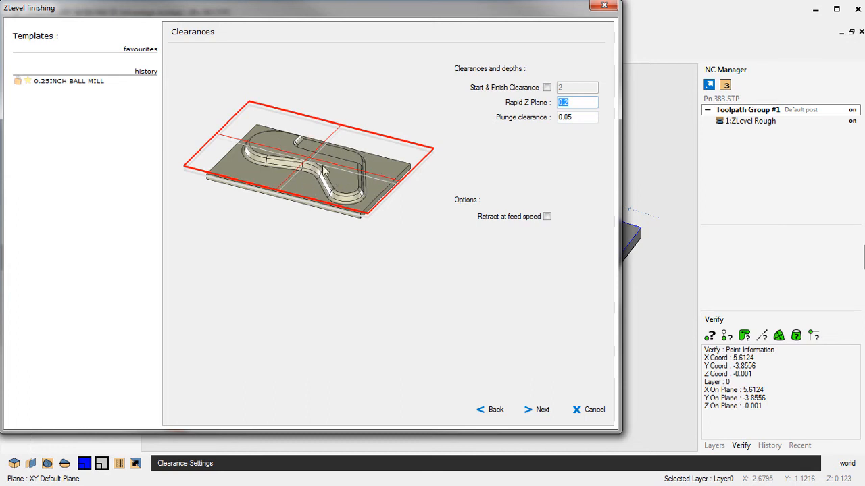
{"action": "left_click", "coordinate": [539, 410]}
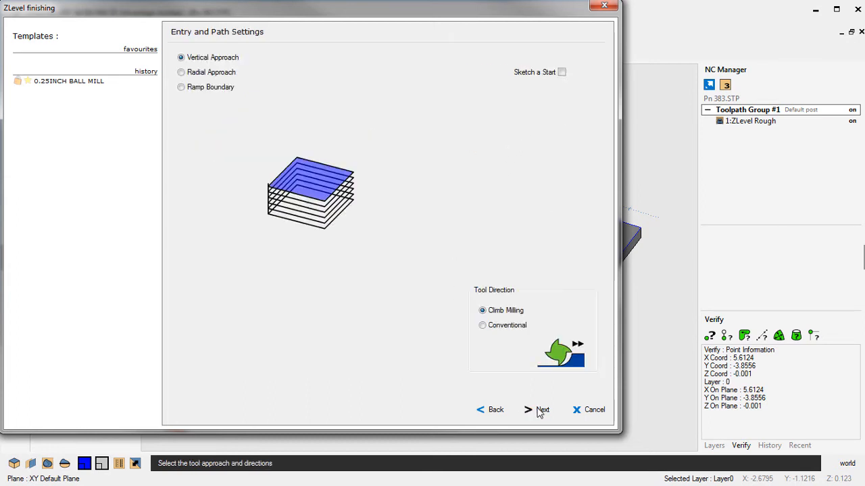
{"action": "left_click", "coordinate": [181, 73]}
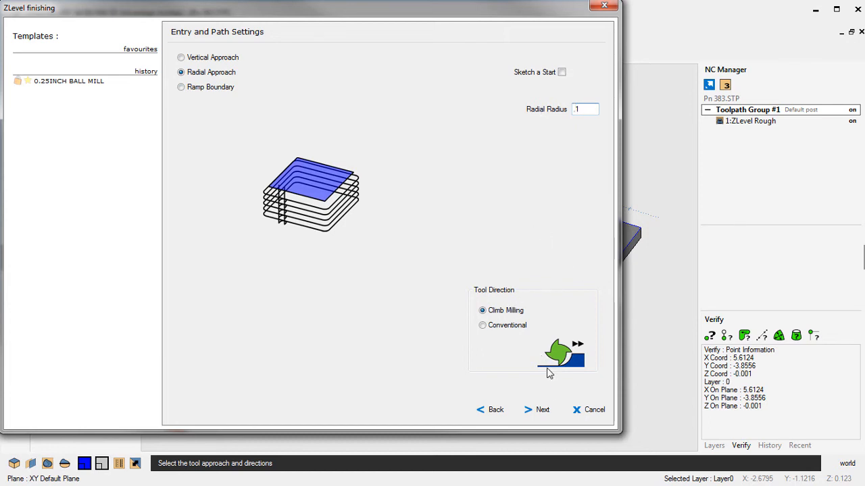
{"action": "left_click", "coordinate": [542, 411]}
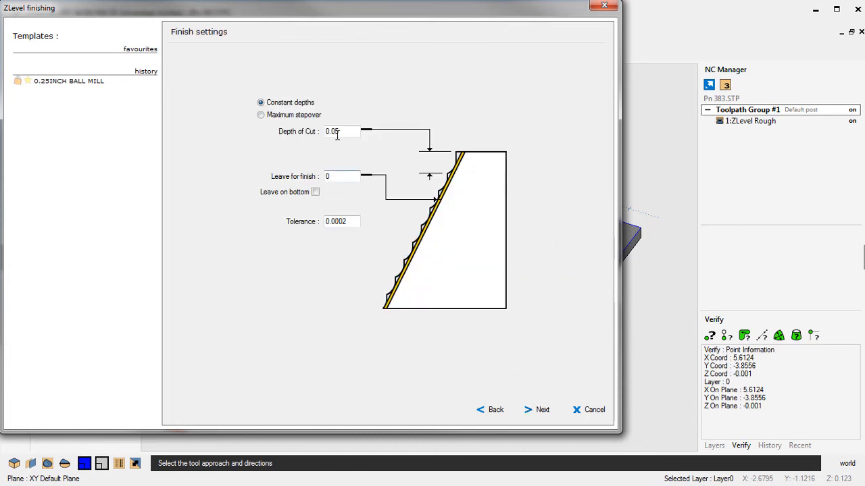
- Set constant depths with a 0.01 depth of cut, 0 left for finish, 0.0002 tolerance and extra depths at found flat areas
{"action": "left_click_drag", "start_coordinate": [328, 132], "coordinate": [311, 129]}
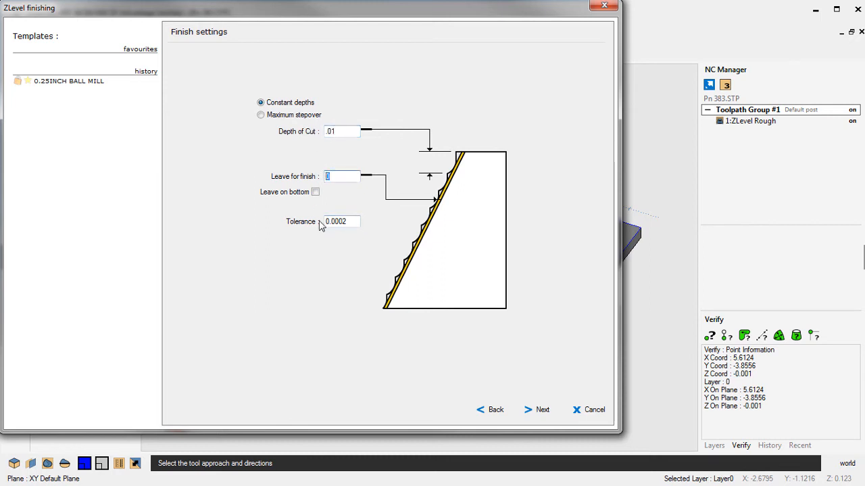
{"action": "left_click", "coordinate": [542, 412]}
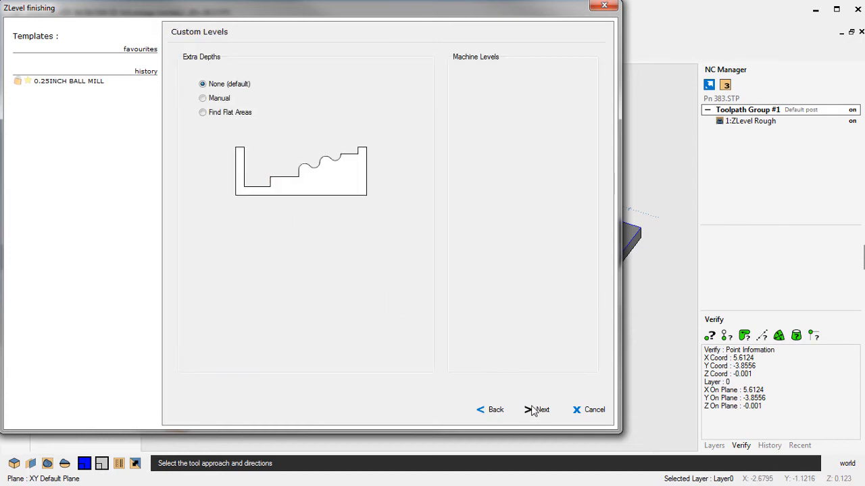
{"action": "left_click", "coordinate": [204, 114]}
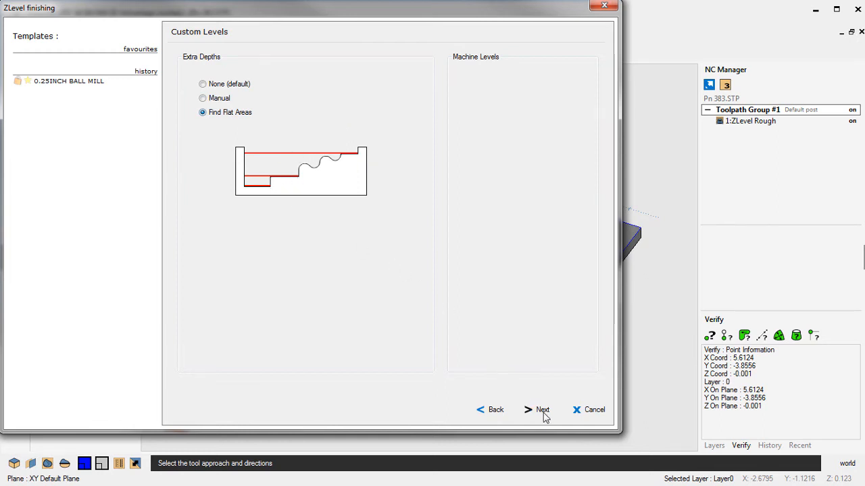
{"action": "left_click", "coordinate": [542, 412]}
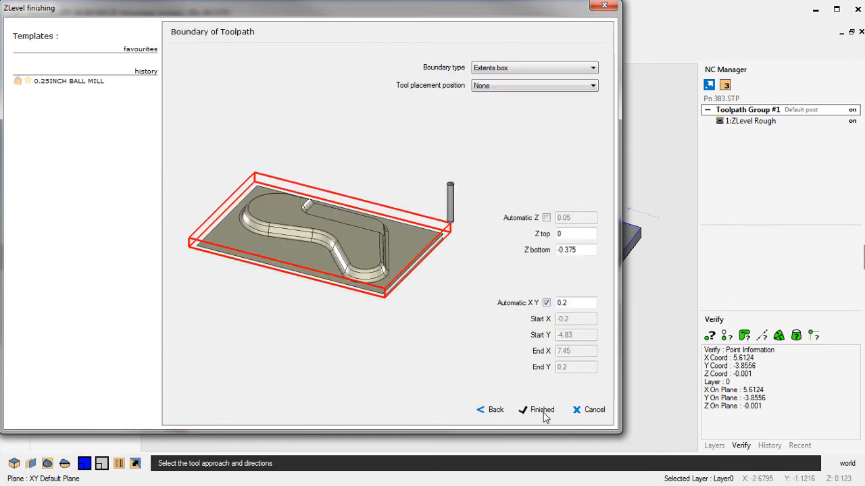
- Generate the Z Level finish within a picked boundary, the plate's outer edge, with Z top 0 and Z bottom -0.375
{"action": "left_click", "coordinate": [510, 71]}
{"action": "left_click", "coordinate": [502, 88]}
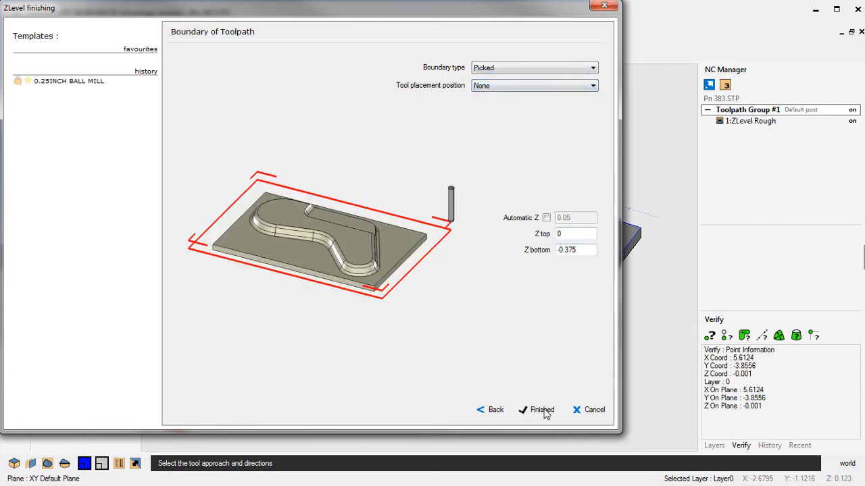
{"action": "left_click", "coordinate": [543, 411]}
{"action": "left_click", "coordinate": [524, 362]}
{"action": "right_click", "coordinate": [600, 355]}
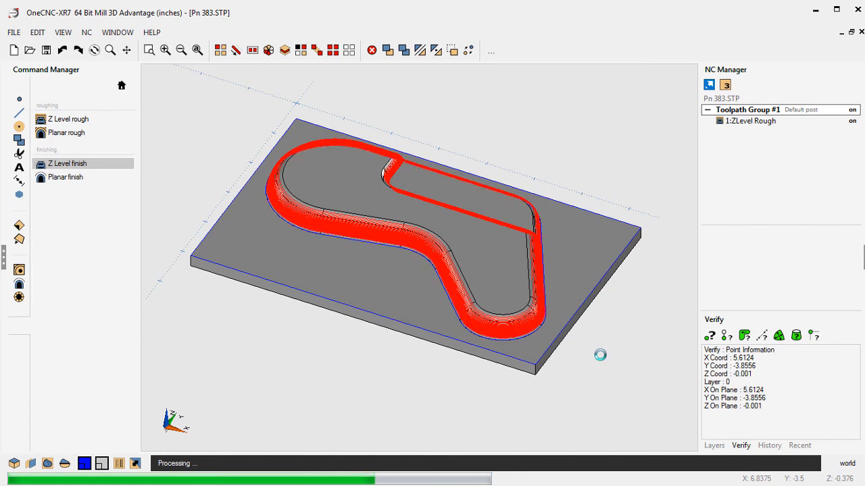
- Simulate Toolpath Group #1 on stock bounded by the plate's outer edge, Z 0 to -0.5, and inspect the finished walls
{"action": "right_click", "coordinate": [760, 113]}
{"action": "left_click", "coordinate": [790, 150]}
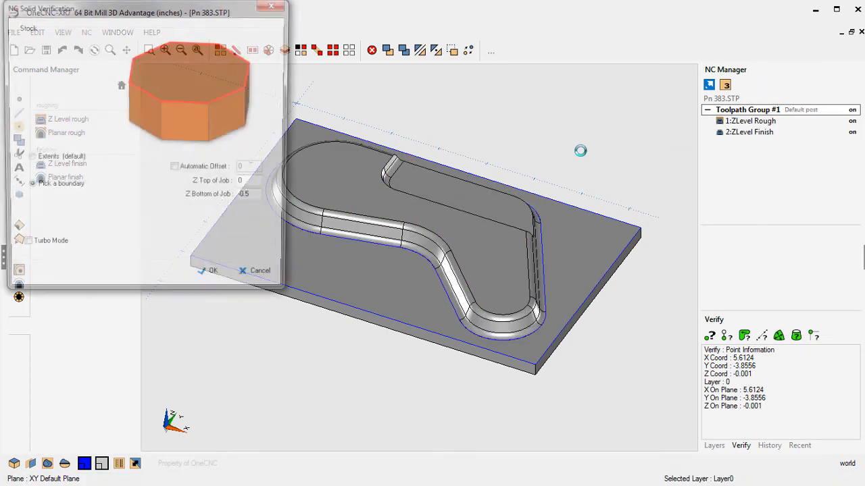
{"action": "left_click", "coordinate": [217, 281]}
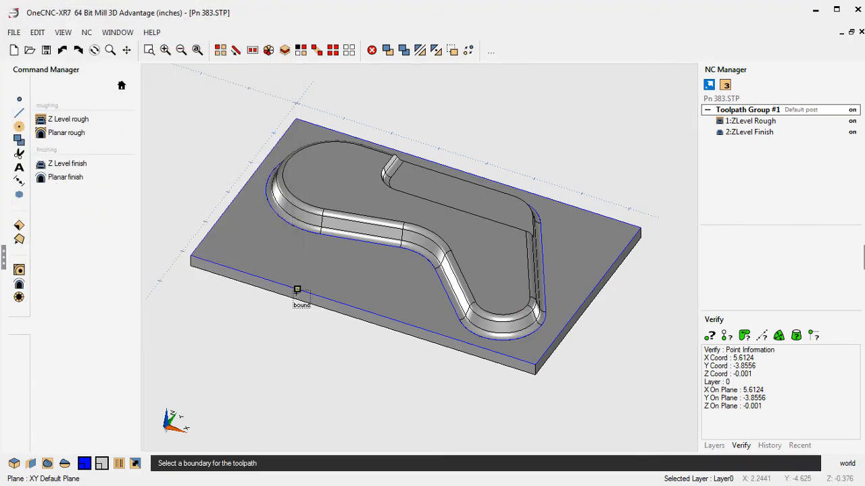
{"action": "left_click", "coordinate": [298, 294]}
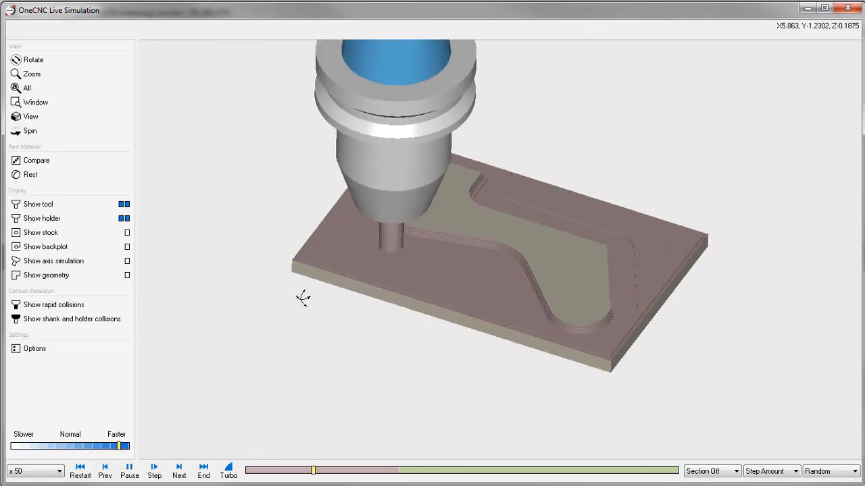
{"action": "left_click", "coordinate": [42, 77]}
{"action": "left_click_drag", "start_coordinate": [393, 257], "coordinate": [411, 209]}
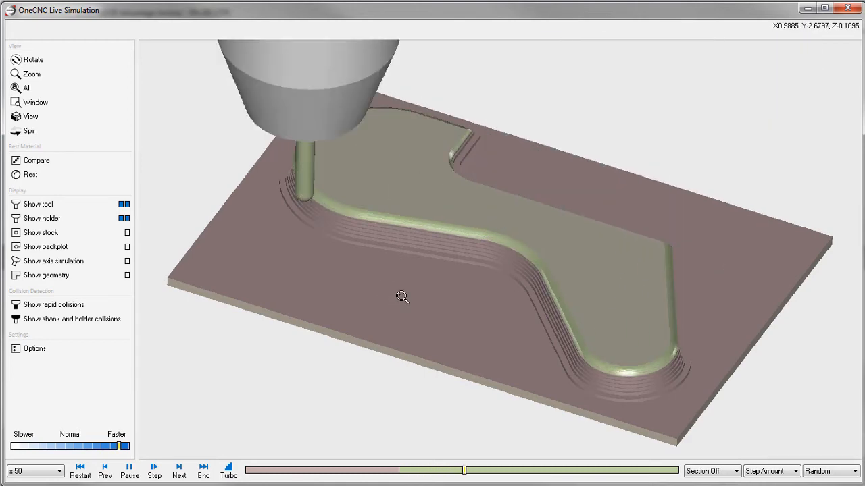
{"action": "mouse_move", "coordinate": [403, 289]}
{"action": "middle_mouse_down"}
{"action": "mouse_move", "coordinate": [405, 277]}
{"action": "mouse_move", "coordinate": [404, 289]}
{"action": "middle_mouse_up"}
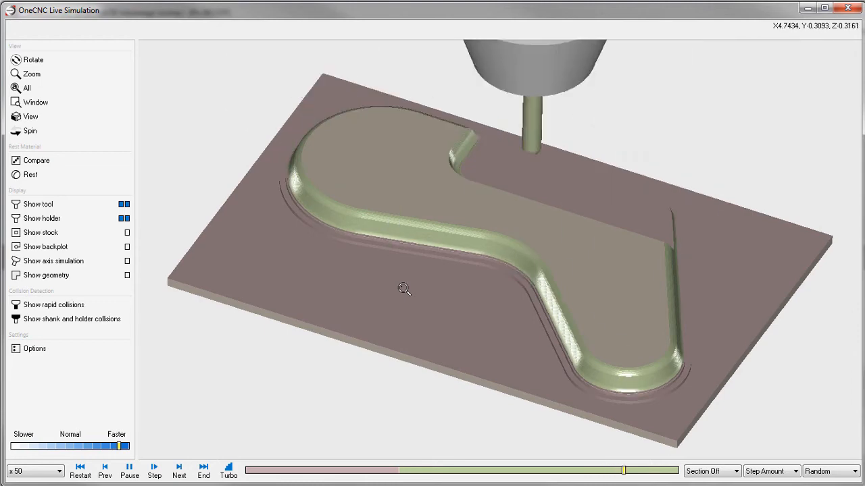
{"action": "middle_click_drag", "start_coordinate": [421, 263], "coordinate": [438, 219]}
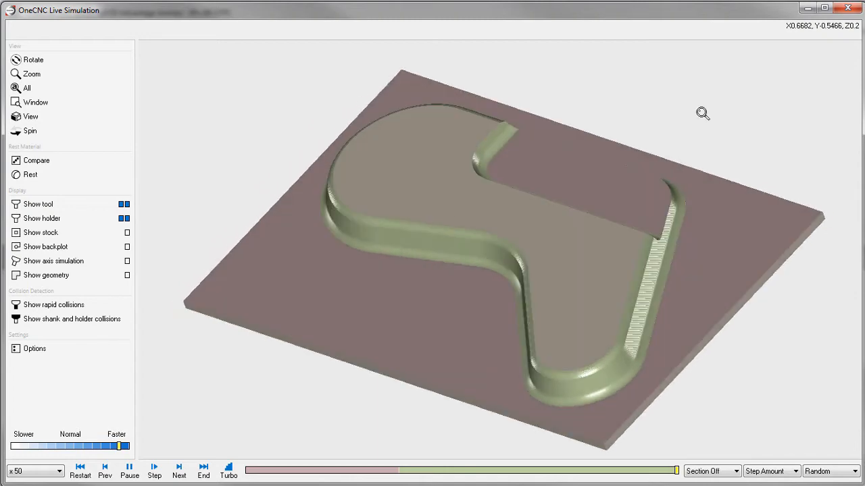
{"action": "left_click", "coordinate": [848, 7]}
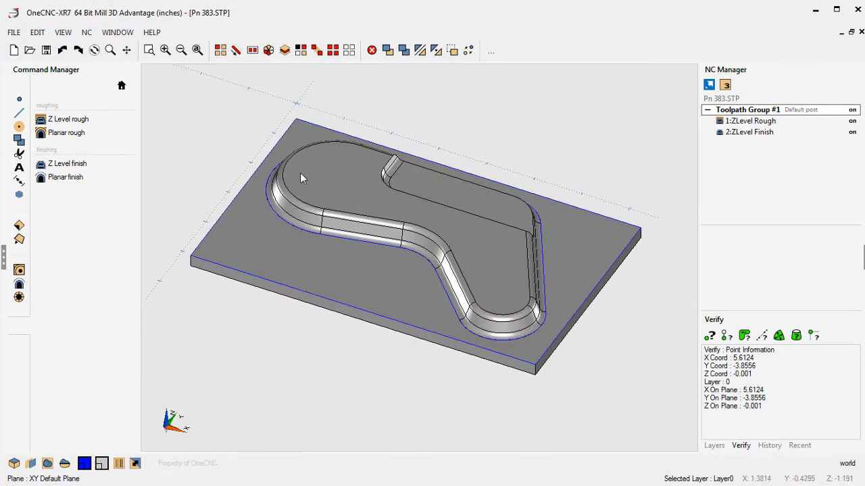
- Start a Planar finish toolpath with the 0.25 inch ball mill, rapid Z plane 0.2 and plunge clearance 0.05
{"action": "left_click", "coordinate": [71, 178]}
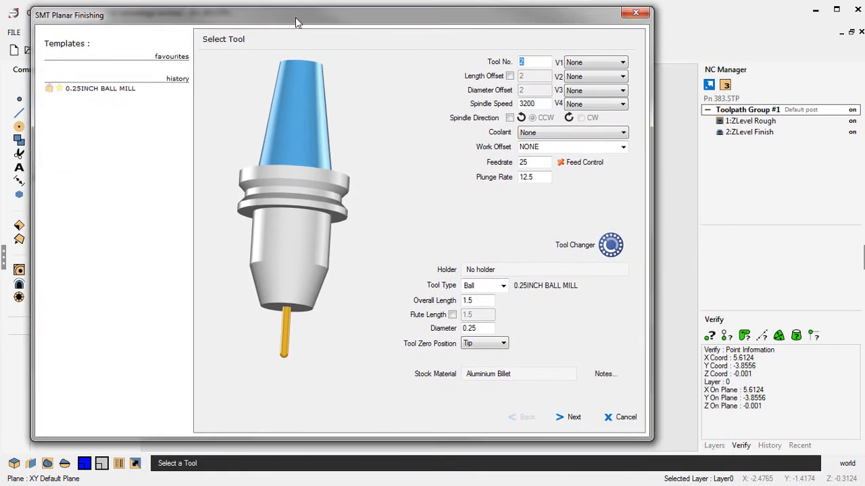
{"action": "left_click_drag", "start_coordinate": [295, 23], "coordinate": [266, 14]}
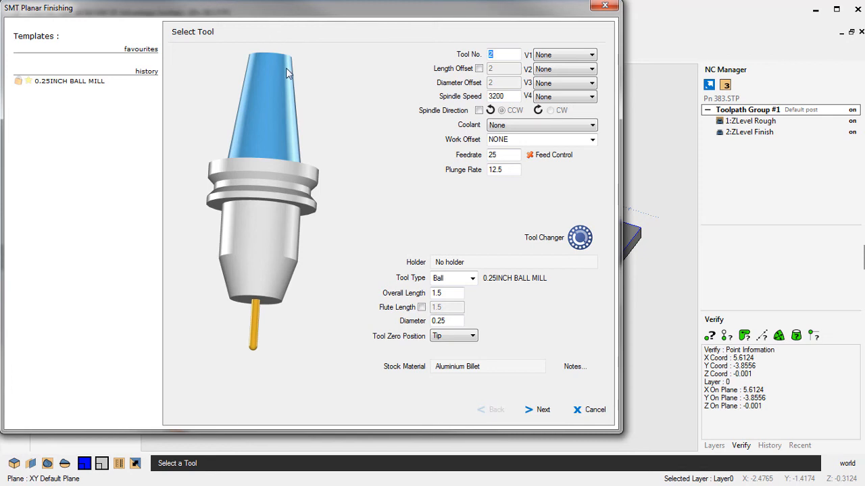
{"action": "left_click", "coordinate": [542, 410]}
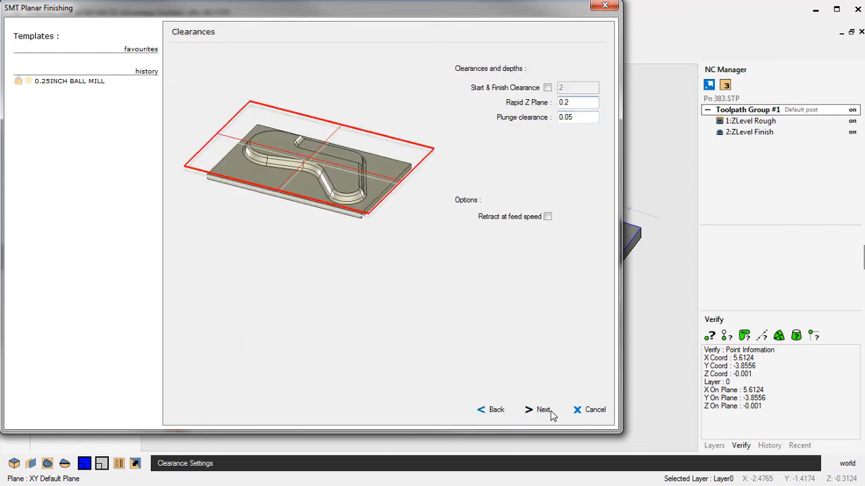
{"action": "left_click", "coordinate": [552, 412]}
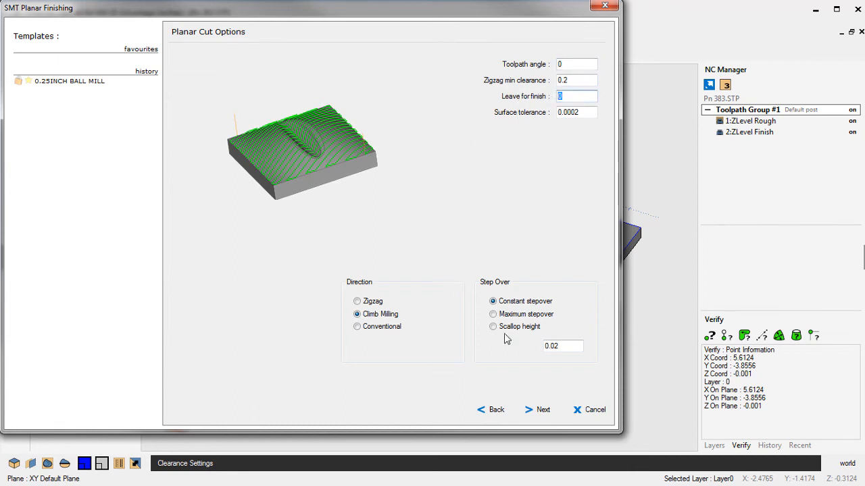
- Generate the Planar finish with climb milling, 0.02 constant stepover and automatic Z 0.05, picking the plate's outer edge as boundary
{"action": "left_click_drag", "start_coordinate": [575, 347], "coordinate": [534, 347]}
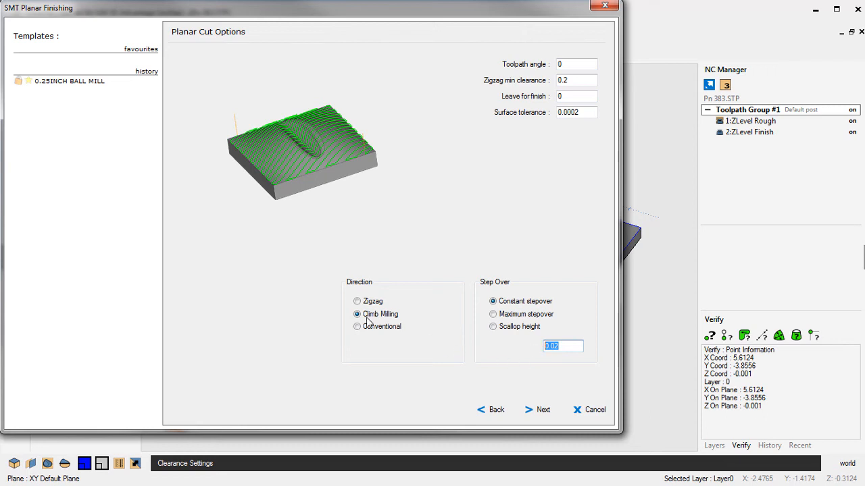
{"action": "left_click", "coordinate": [542, 410]}
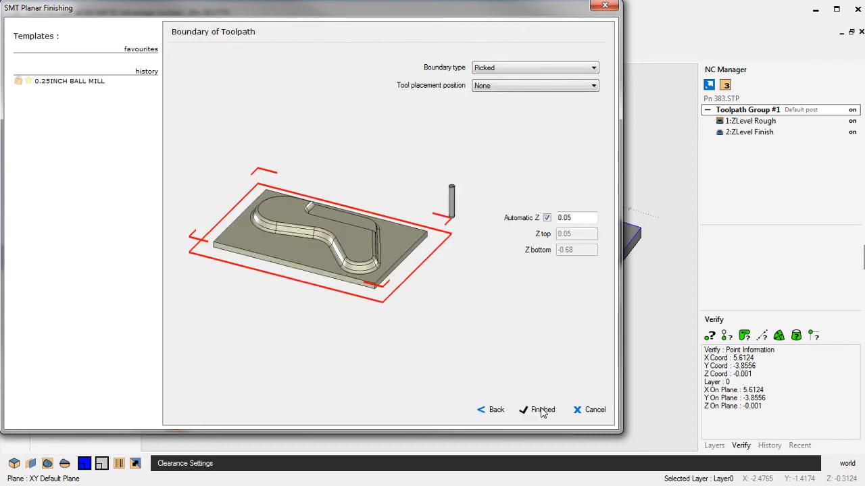
{"action": "left_click", "coordinate": [541, 411]}
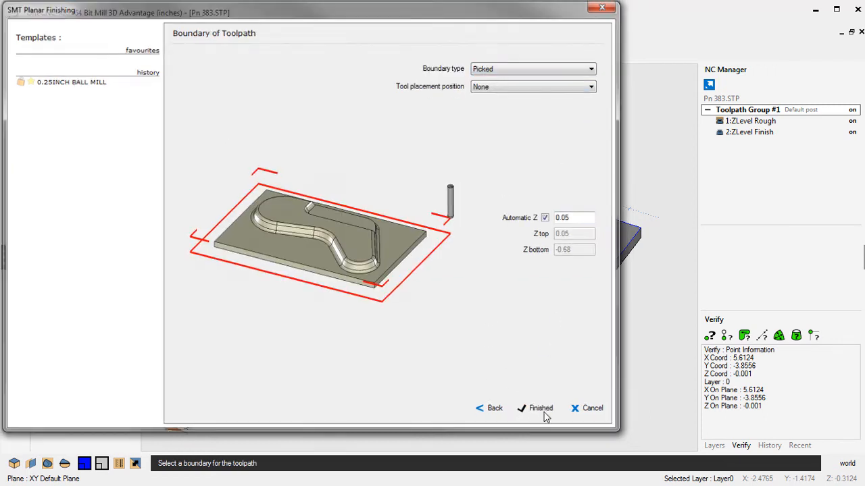
{"action": "left_click", "coordinate": [481, 348]}
{"action": "right_click", "coordinate": [458, 383]}
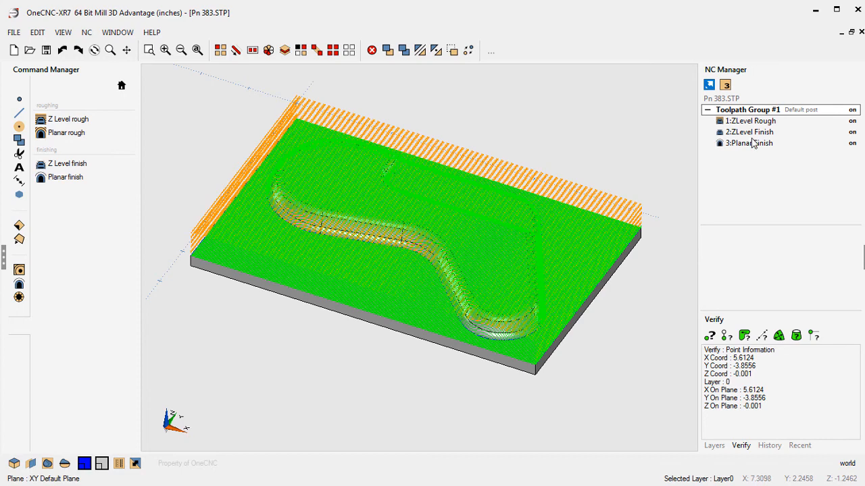
- Turn off the Z Level Finish toolpath and simulate Toolpath Group #1 on stock bounded by the plate's outer edge, Z 0 to -0.5
{"action": "left_click", "coordinate": [852, 133]}
{"action": "right_click", "coordinate": [776, 116]}
{"action": "left_click", "coordinate": [781, 148]}
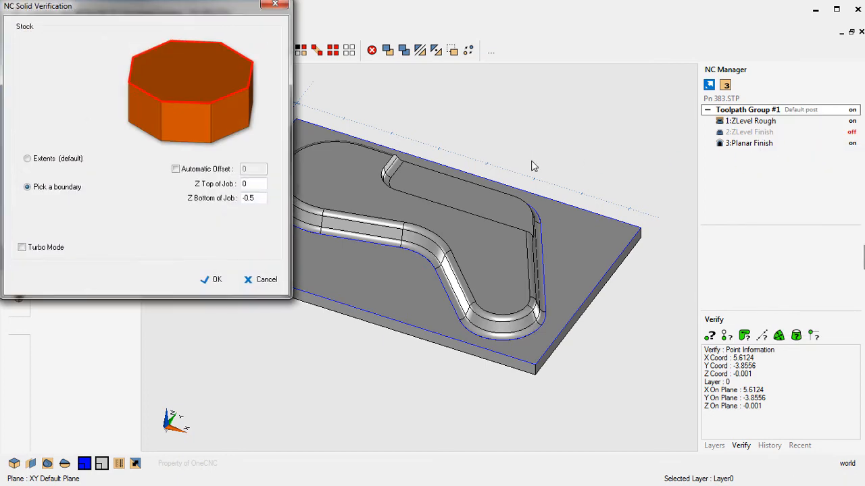
{"action": "left_click", "coordinate": [216, 281]}
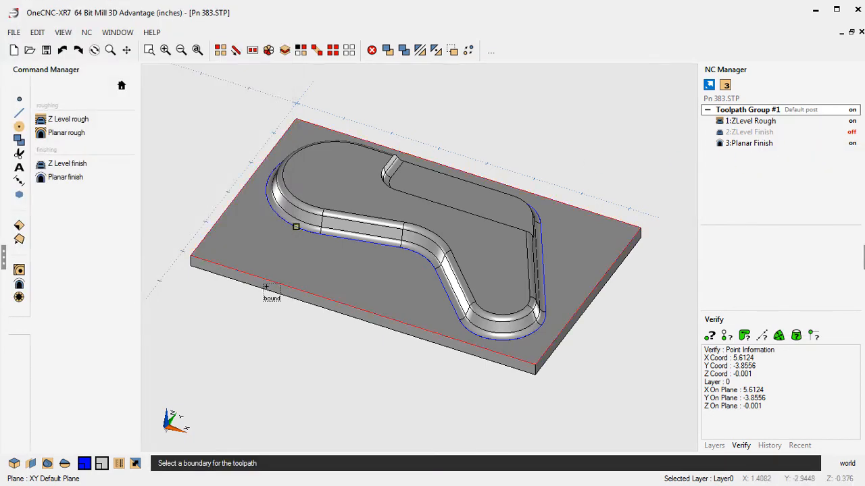
{"action": "left_click", "coordinate": [270, 285]}
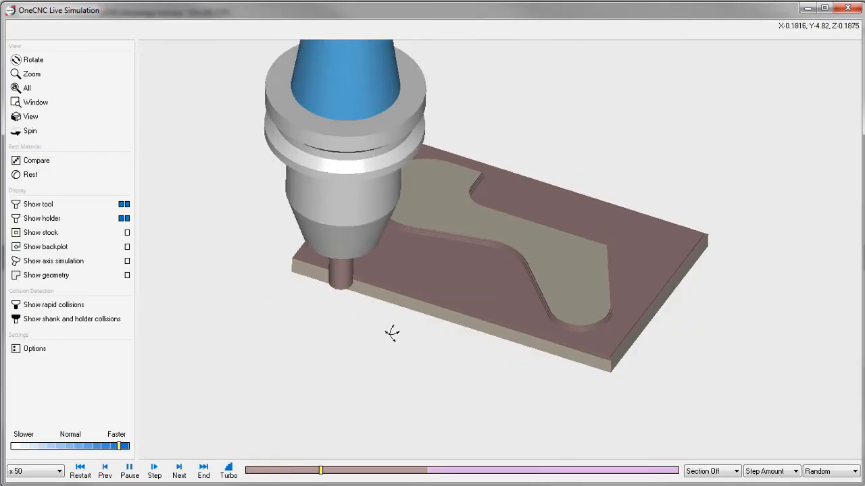
- Inspect the Planar finish cutting the plate and curved walls up close, varying the playback speed through /2, x2, x10 and faster
{"action": "left_click", "coordinate": [67, 446]}
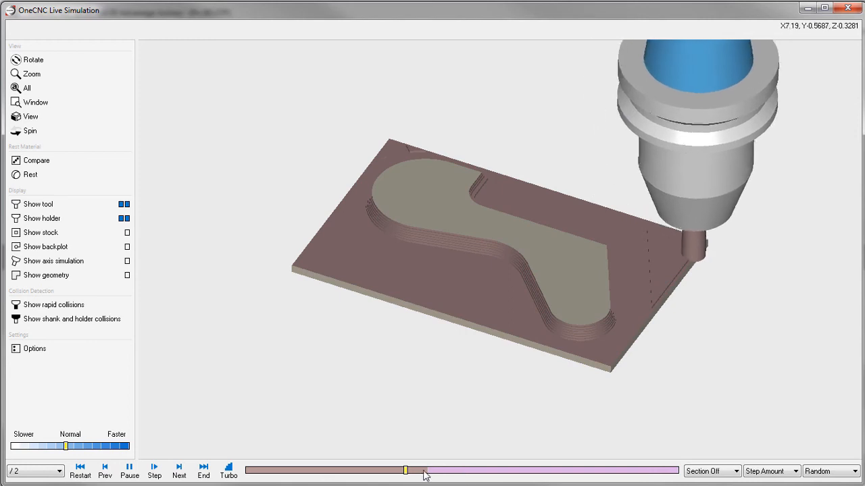
{"action": "left_click", "coordinate": [77, 448]}
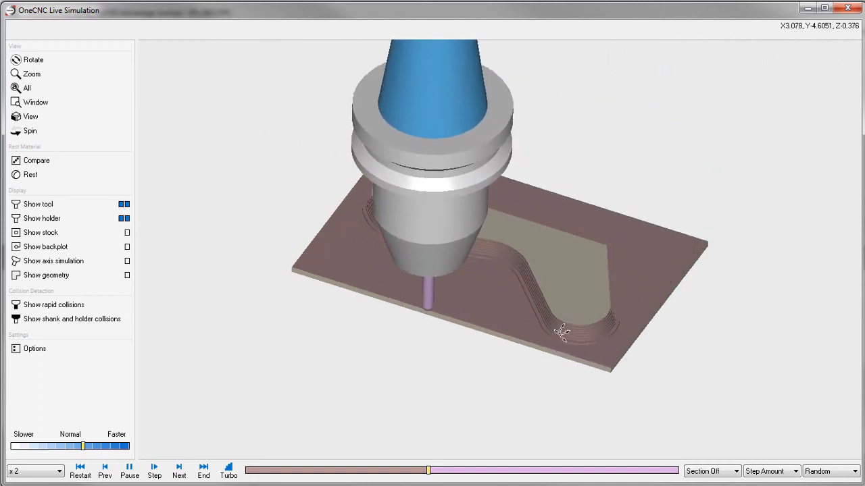
{"action": "left_click_drag", "start_coordinate": [83, 443], "coordinate": [99, 446]}
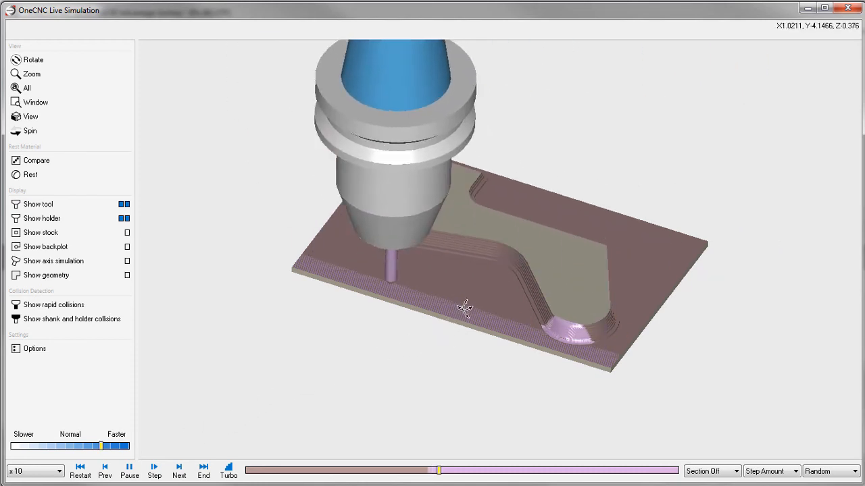
{"action": "left_click", "coordinate": [38, 75]}
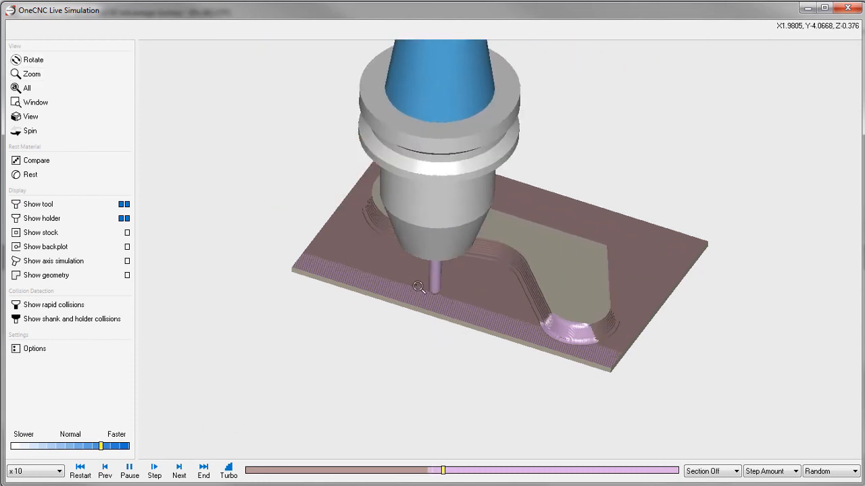
{"action": "left_click_drag", "start_coordinate": [419, 287], "coordinate": [441, 247]}
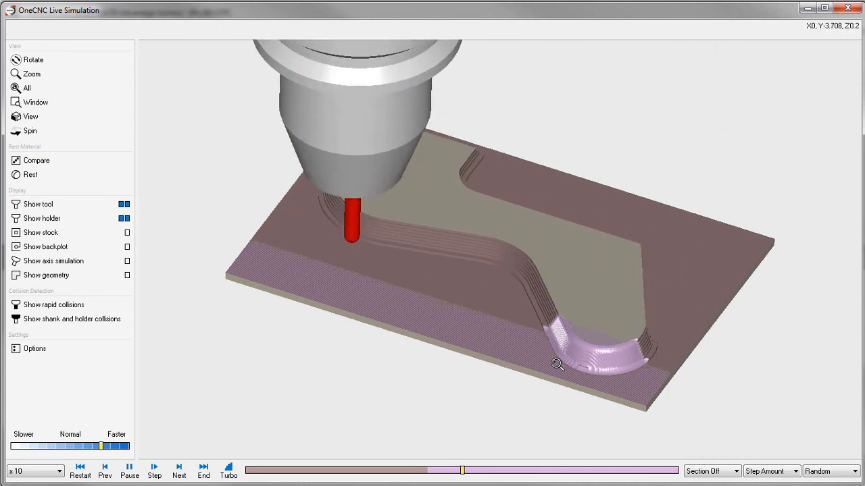
{"action": "left_click", "coordinate": [125, 446]}
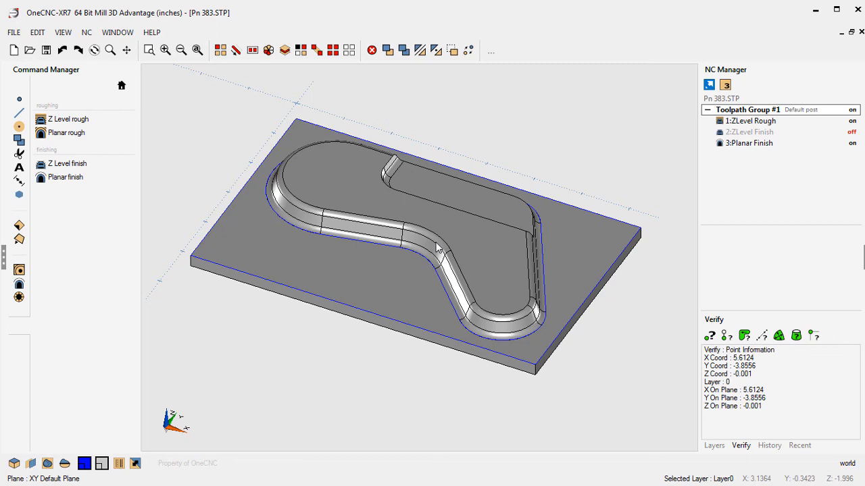
{"action": "left_click", "coordinate": [122, 85]}
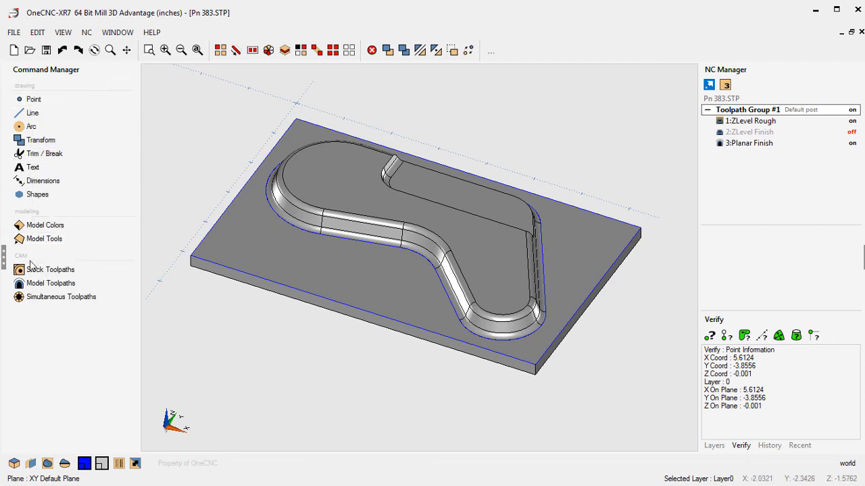
{"action": "left_click", "coordinate": [35, 272]}
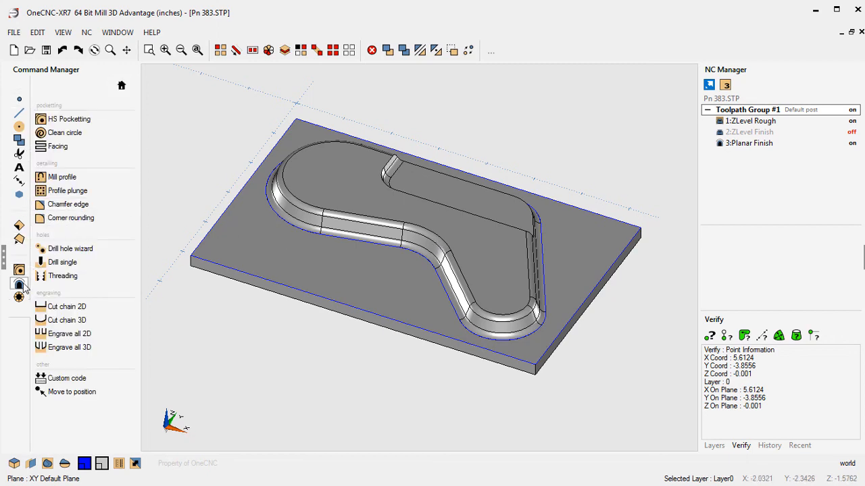
{"action": "left_click", "coordinate": [19, 284]}
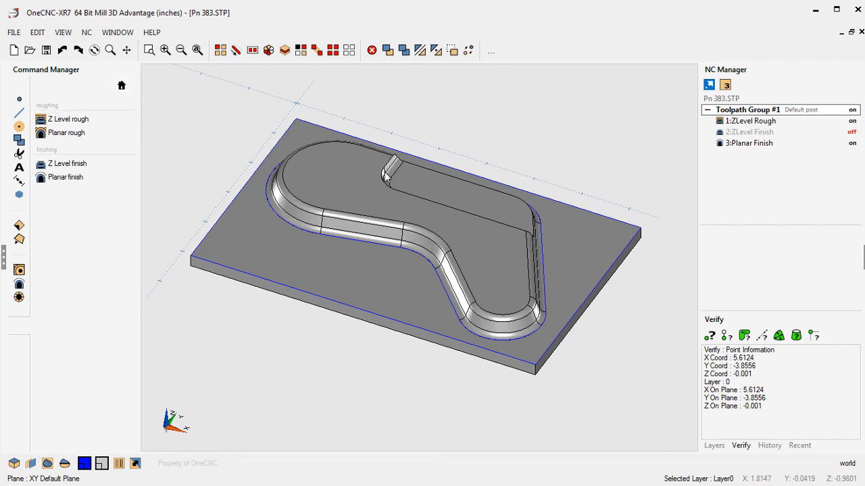